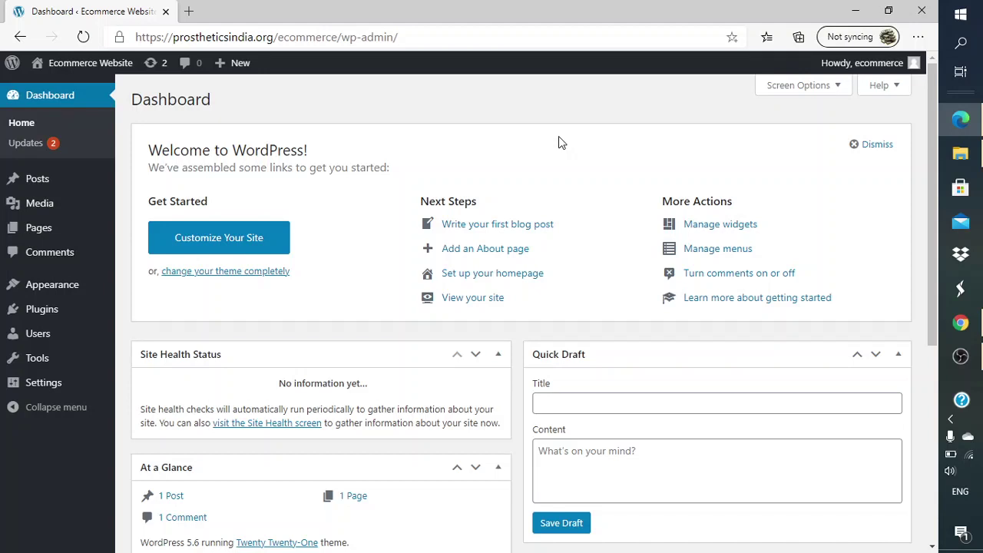
- Open a new browser tab and return to the WordPress dashboard tab
{"action": "left_click", "coordinate": [189, 11]}
{"action": "type", "text": "PROS"}
{"action": "key", "text": "BackSpace"}
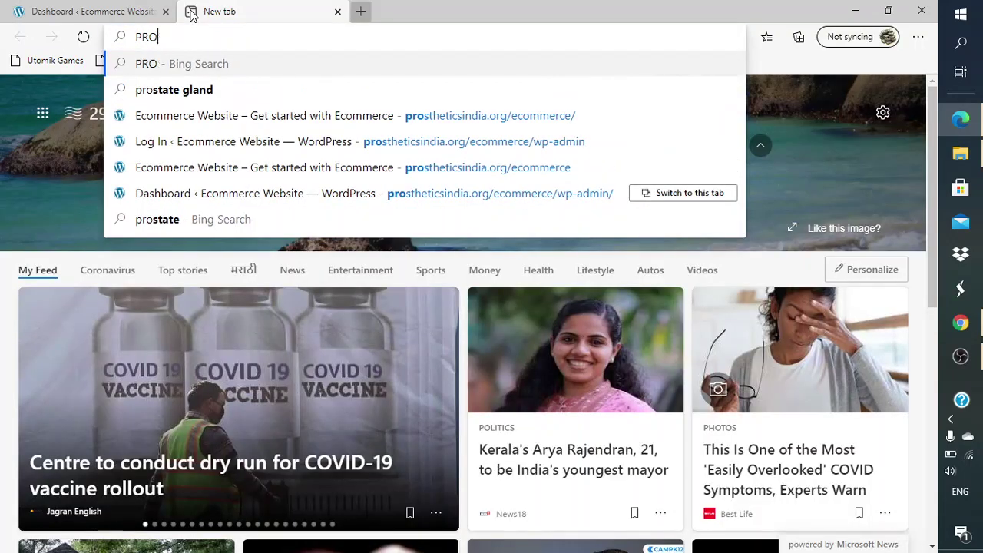
{"action": "key", "text": "BackSpace"}
{"action": "key", "text": "BackSpace"}
{"action": "key", "text": "BackSpace"}
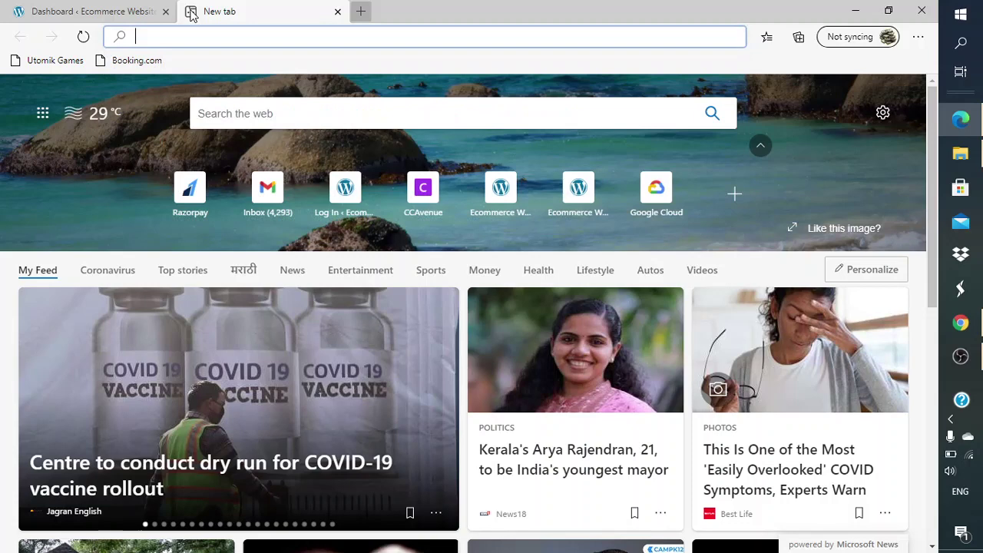
{"action": "key", "text": "ctrl+shift+Tab"}
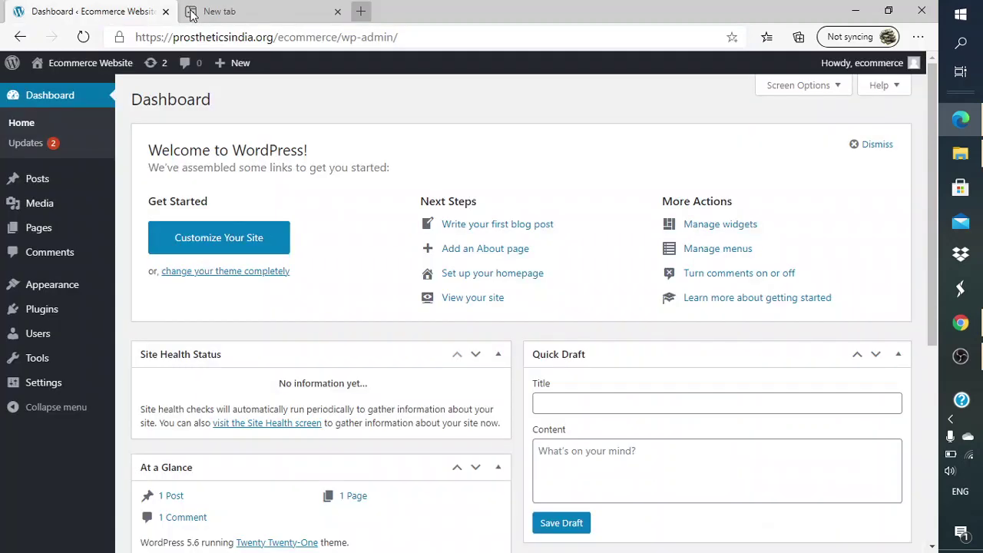
{"action": "left_click", "coordinate": [334, 44]}
{"action": "key", "text": "End"}
{"action": "left_click", "coordinate": [332, 43]}
{"action": "left_click", "coordinate": [332, 43], "text": "shift"}
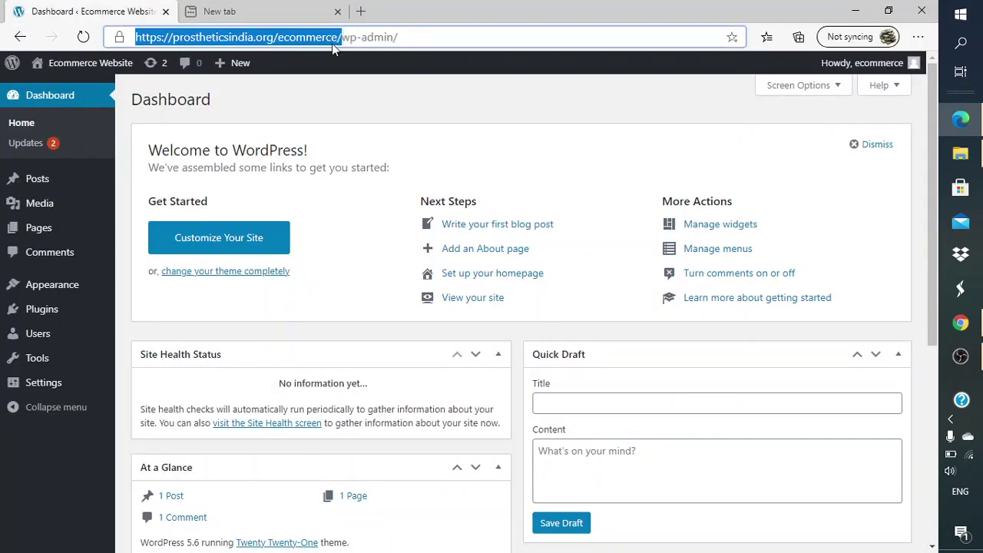
{"action": "key", "text": "ctrl+c"}
{"action": "key", "text": "ctrl+Tab"}
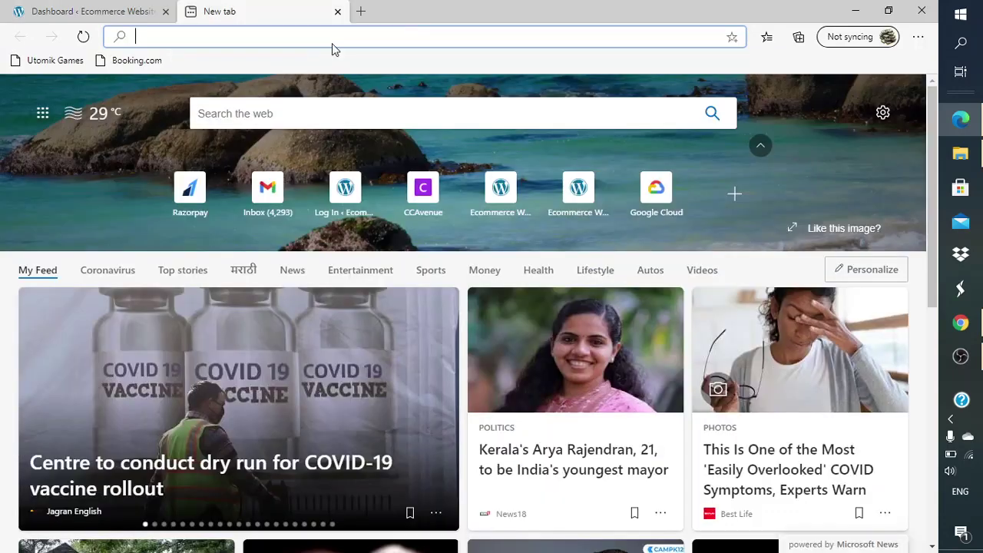
{"action": "key", "text": "ctrl+v"}
{"action": "key", "text": "Return"}
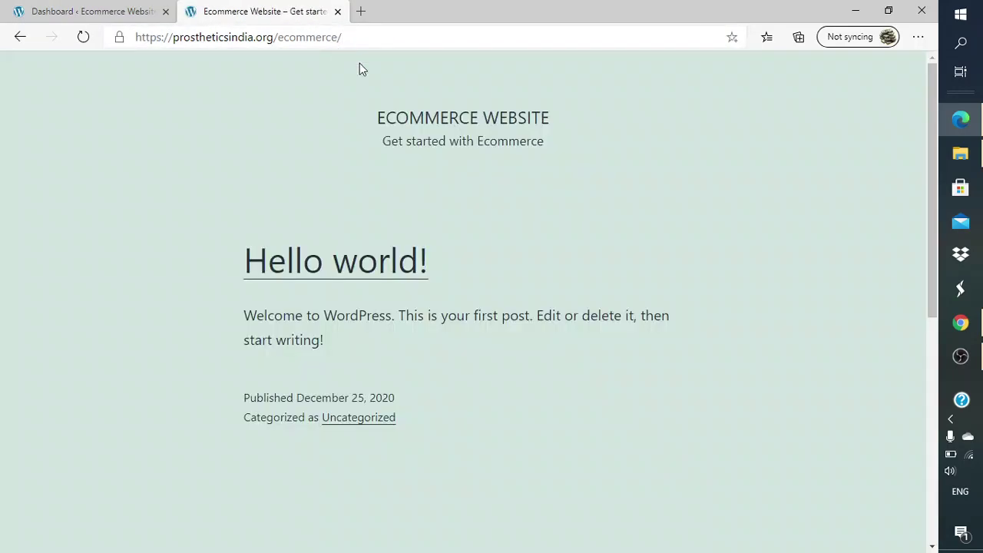
{"action": "scroll", "coordinate": [554, 236], "scroll_direction": "down", "scroll_amount": 3}
{"action": "scroll", "coordinate": [555, 235], "scroll_direction": "up", "scroll_amount": 3}
- Return to the dashboard, open the installed themes and delete the Twenty Nineteen theme
{"action": "left_click", "coordinate": [76, 9]}
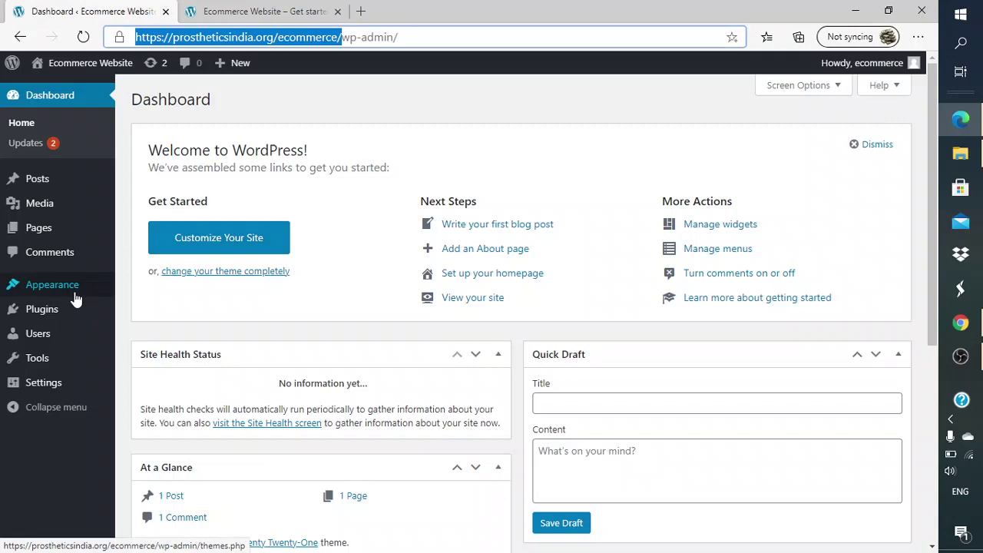
{"action": "mouse_move", "coordinate": [75, 298]}
{"action": "left_click", "coordinate": [151, 295]}
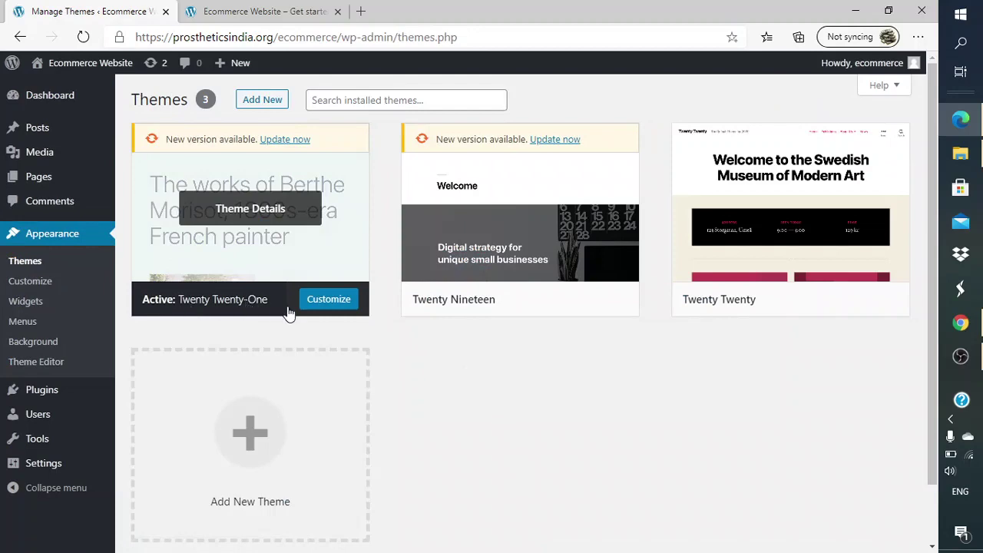
{"action": "left_click", "coordinate": [582, 216]}
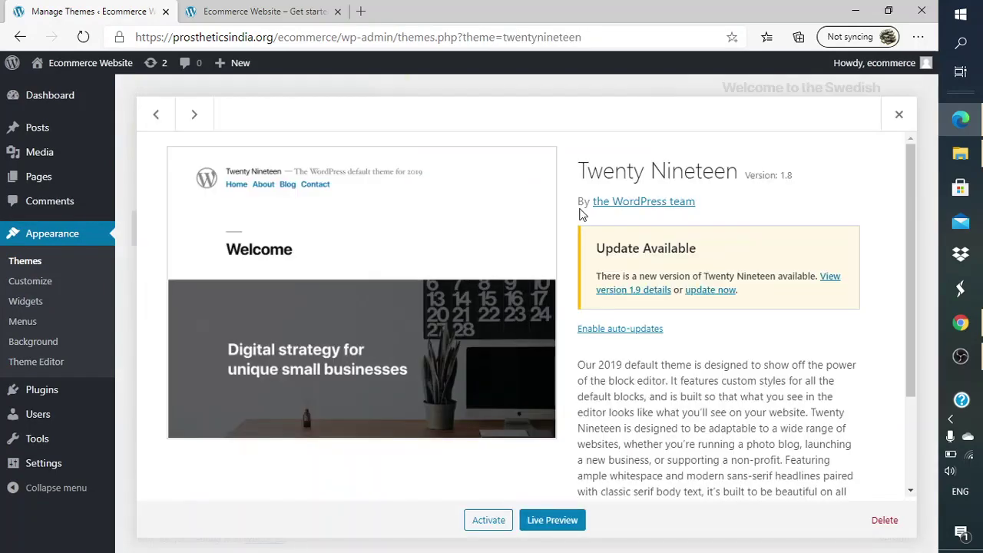
{"action": "left_click", "coordinate": [885, 520]}
{"action": "left_click", "coordinate": [531, 141]}
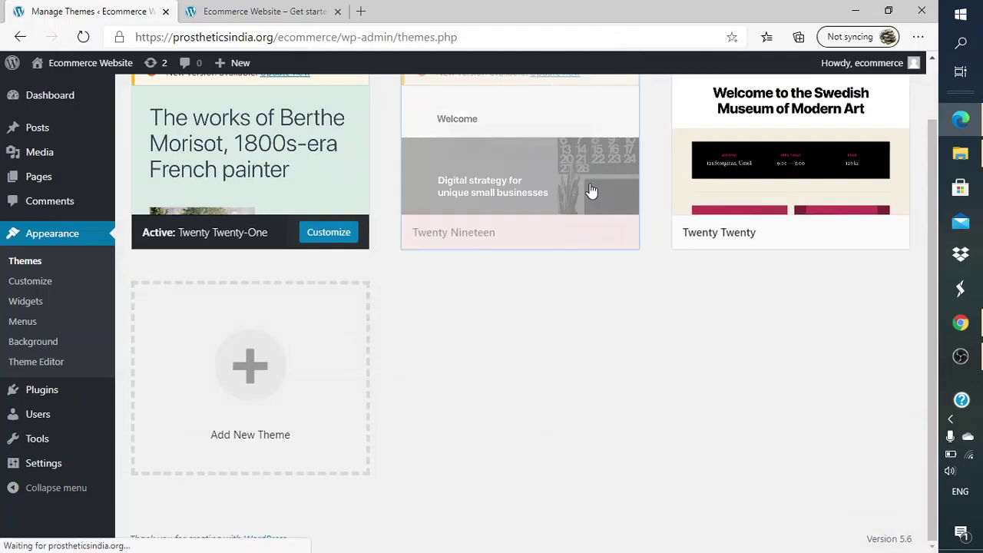
- Delete the Twenty Twenty theme from the installed themes
{"action": "left_click", "coordinate": [637, 213]}
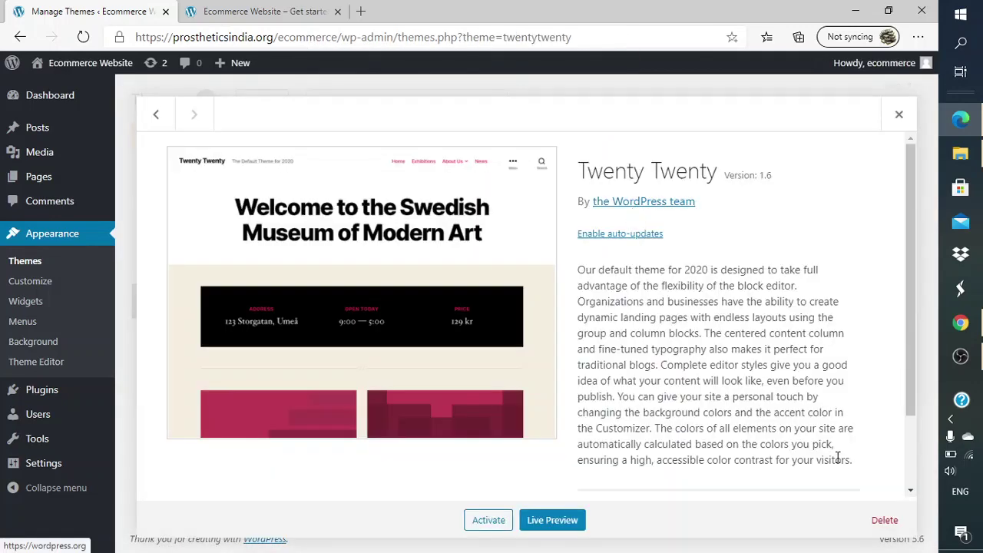
{"action": "left_click", "coordinate": [885, 521]}
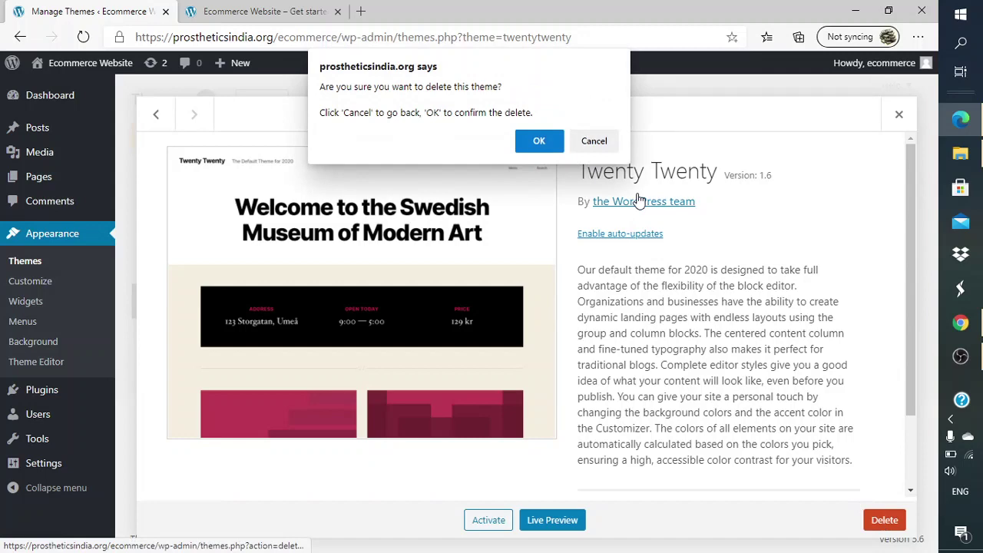
{"action": "left_click", "coordinate": [554, 143]}
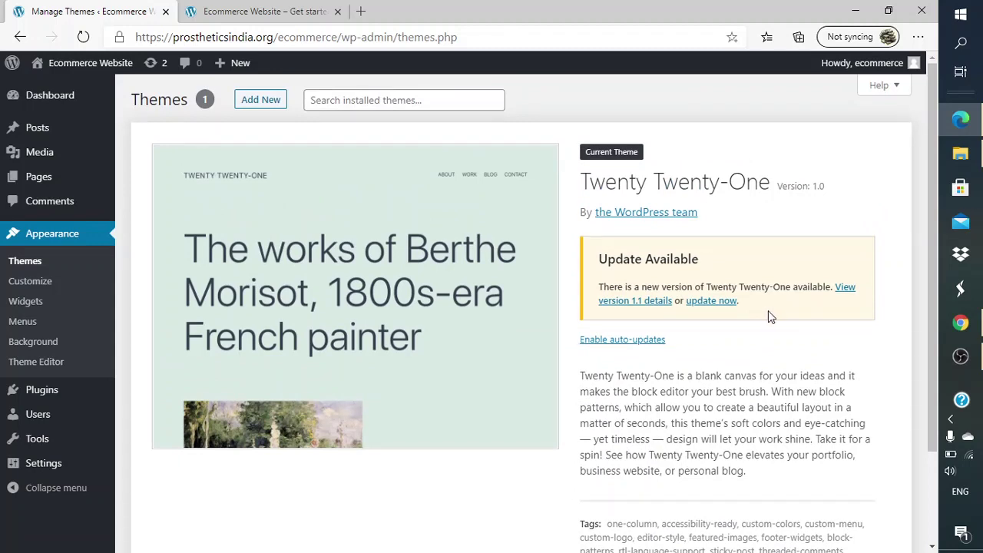
- Search for "woocommerce" among the plugins available to add
{"action": "mouse_move", "coordinate": [31, 393]}
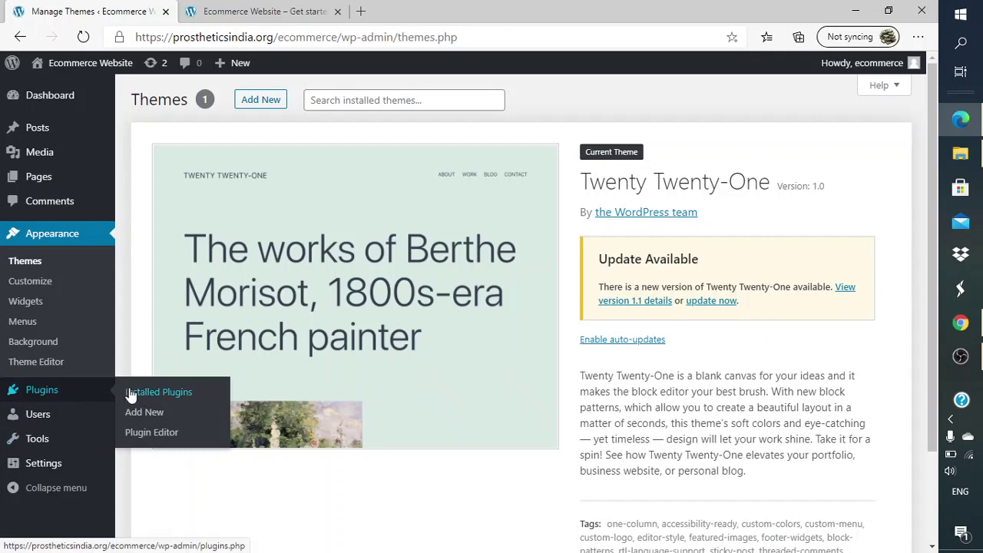
{"action": "left_click", "coordinate": [140, 414]}
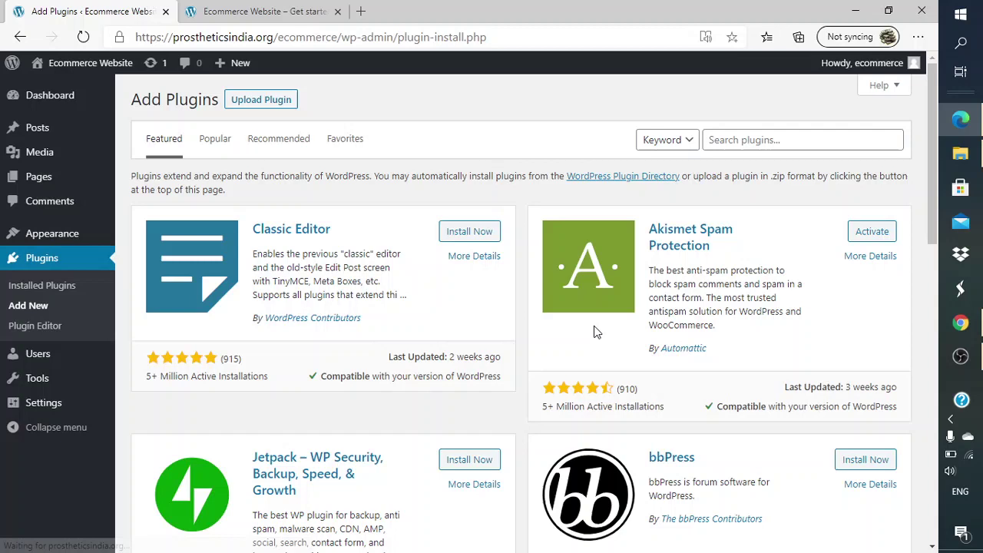
{"action": "left_click", "coordinate": [803, 145]}
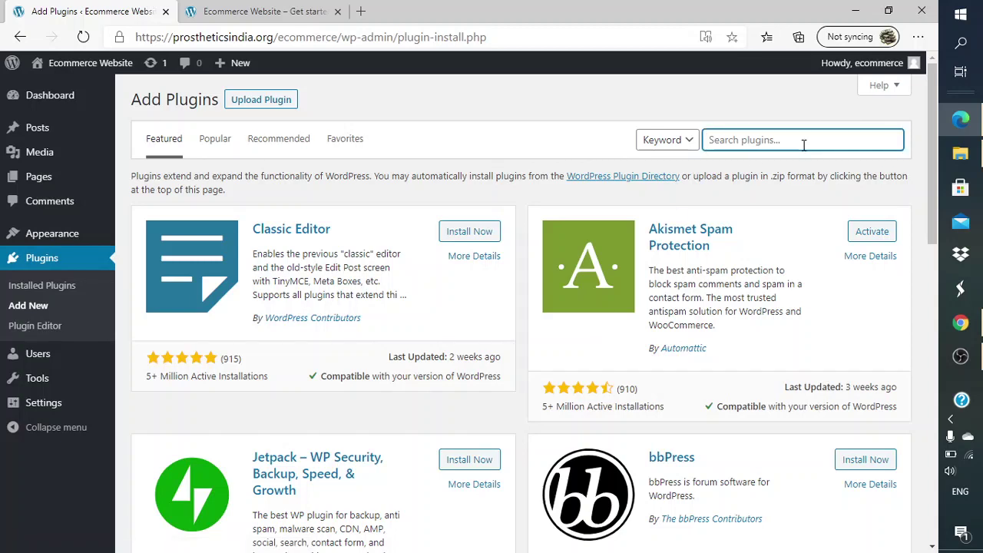
{"action": "type", "text": "woocommerce"}
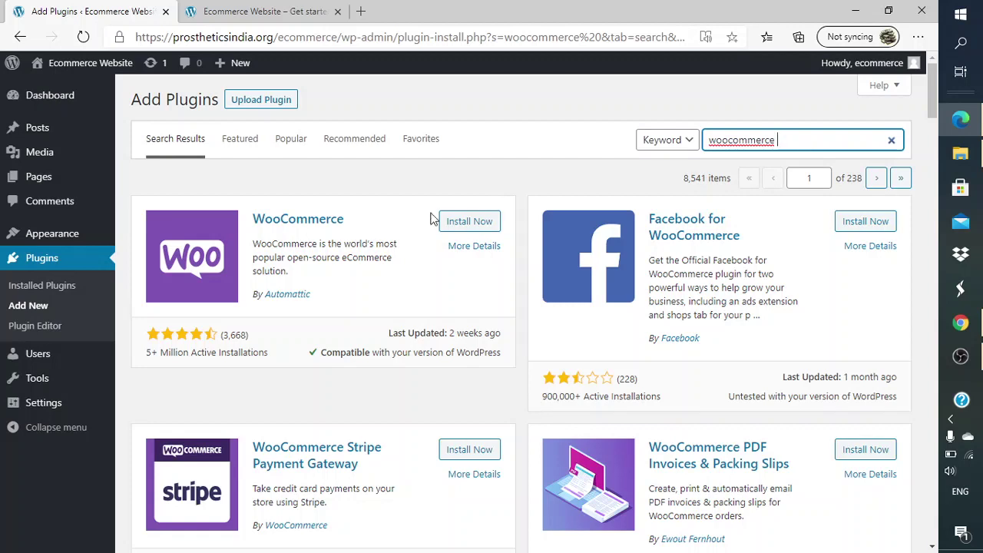
- Install and activate the WooCommerce plugin by Automattic
{"action": "left_click", "coordinate": [207, 358]}
{"action": "triple_click", "coordinate": [208, 359]}
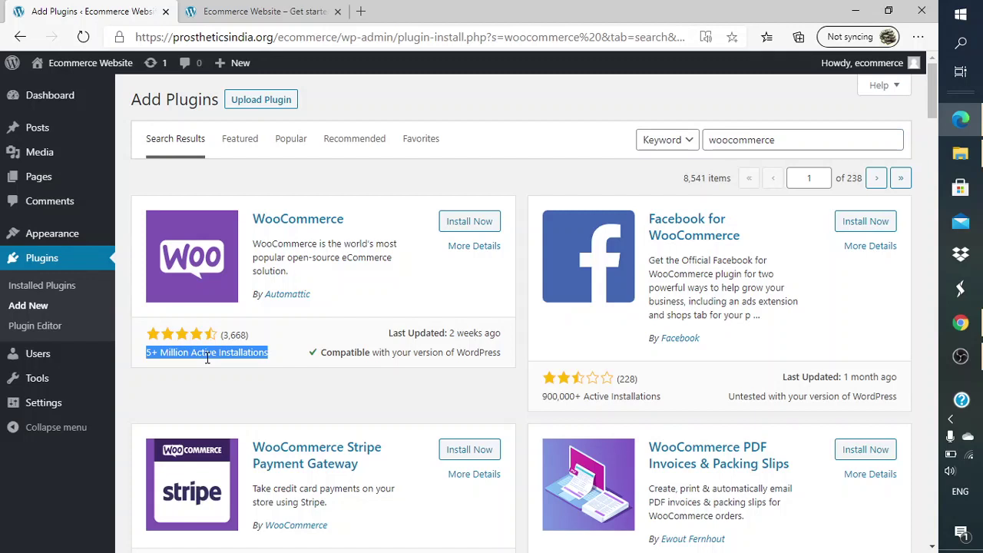
{"action": "left_click", "coordinate": [475, 222]}
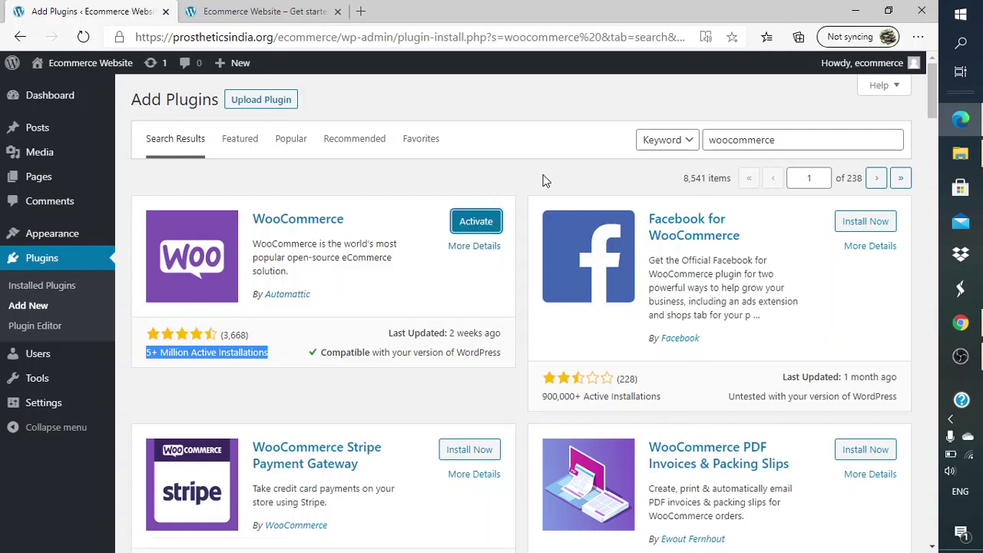
{"action": "left_click", "coordinate": [474, 231]}
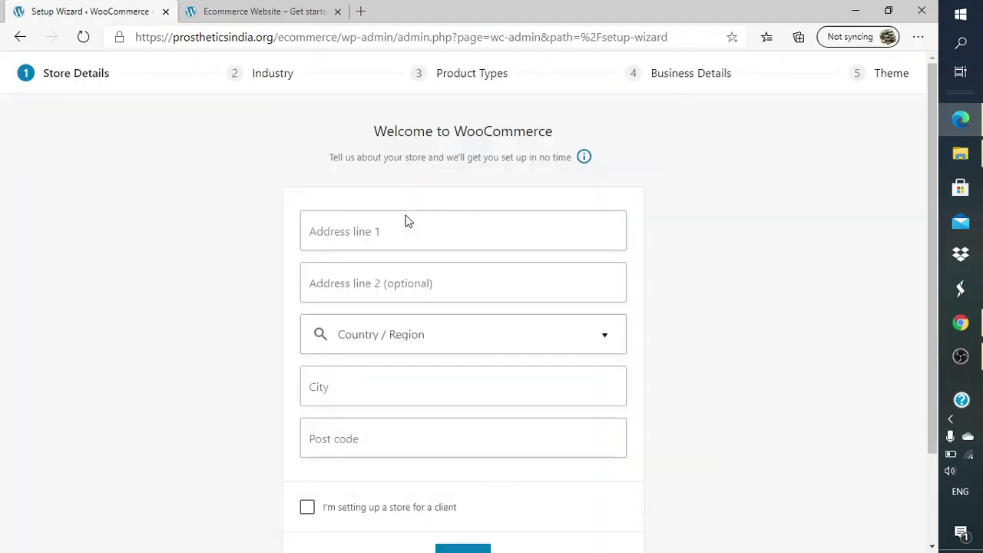
- Review the store details form and try out the option for setting up a store for a client
{"action": "scroll", "coordinate": [604, 255], "scroll_direction": "down", "scroll_amount": 2}
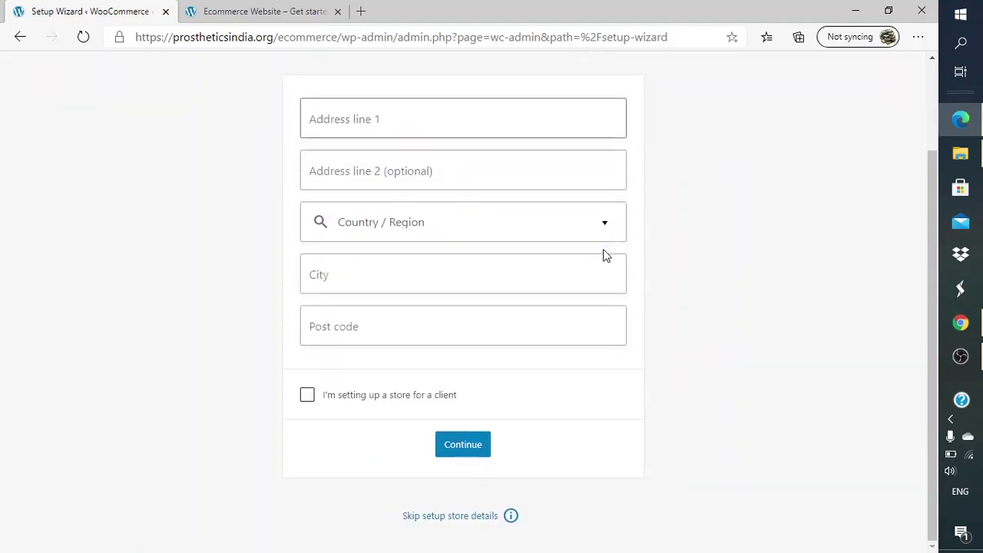
{"action": "scroll", "coordinate": [603, 255], "scroll_direction": "up", "scroll_amount": 2}
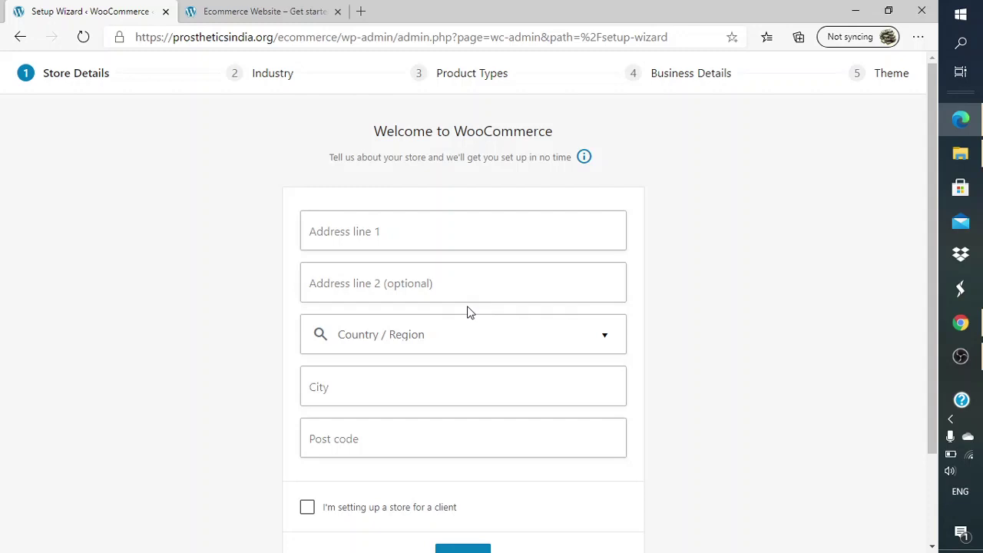
{"action": "scroll", "coordinate": [470, 311], "scroll_direction": "down", "scroll_amount": 2}
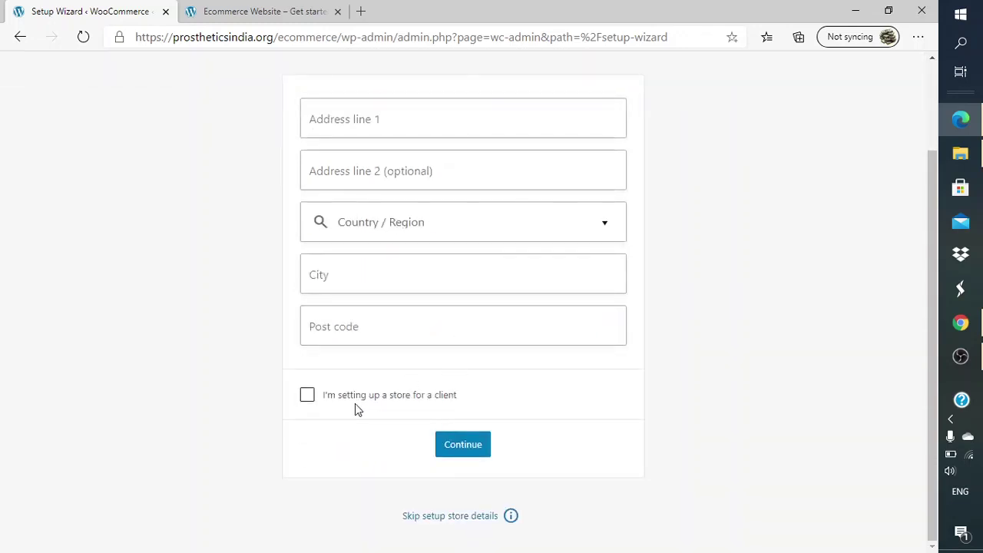
{"action": "left_click", "coordinate": [311, 402]}
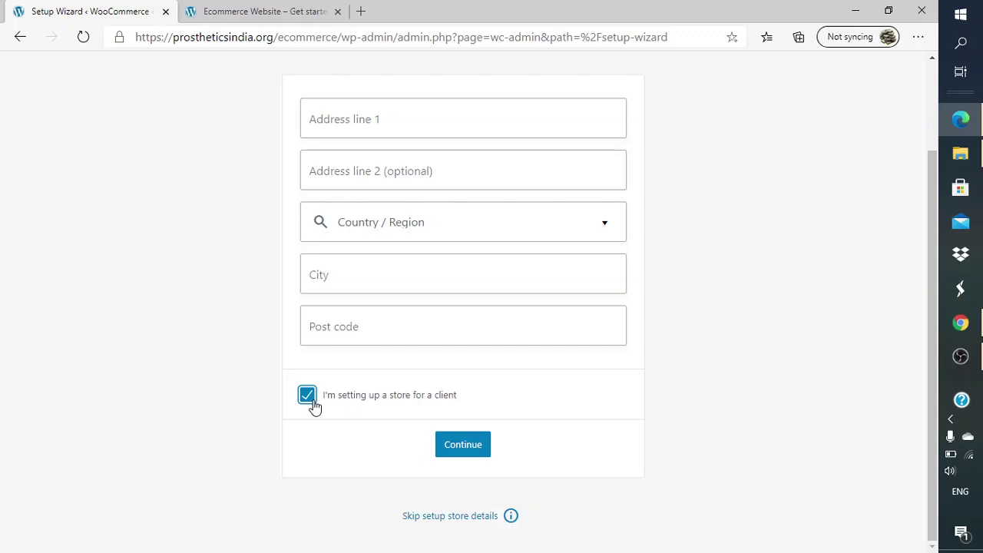
{"action": "left_click", "coordinate": [313, 407]}
{"action": "scroll", "coordinate": [590, 444], "scroll_direction": "up", "scroll_amount": 3}
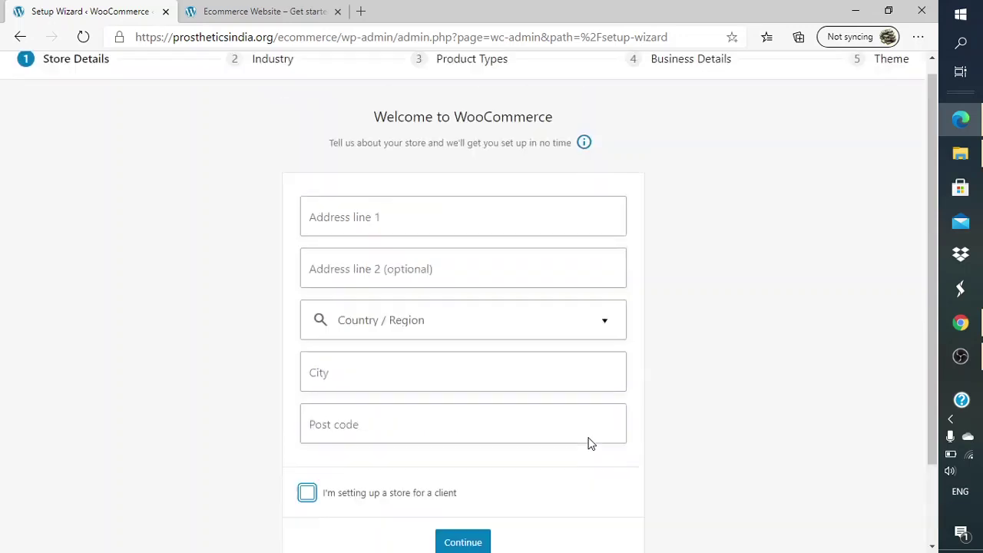
- Enter the store's street address in the first address line of the store details
{"action": "left_click", "coordinate": [523, 241]}
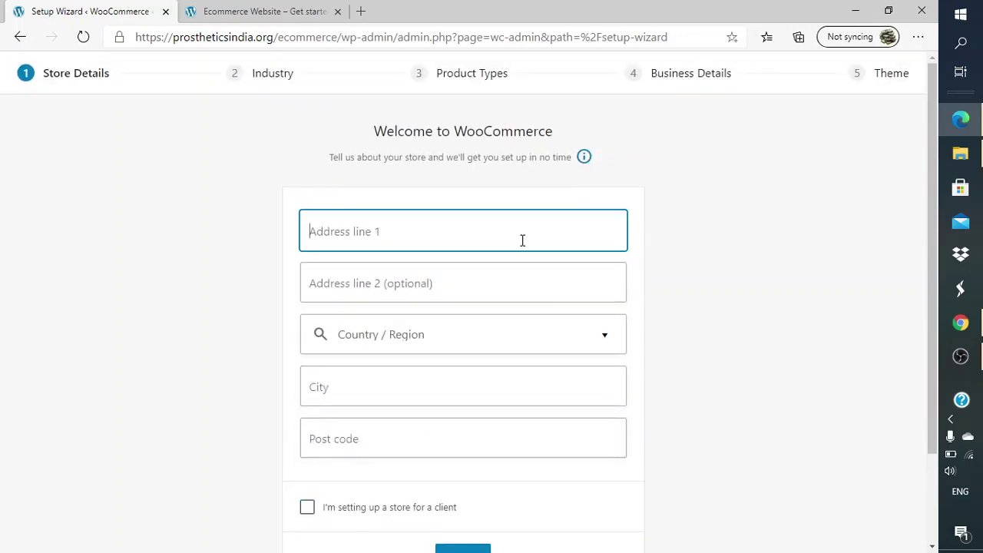
{"action": "type", "text": "B "}
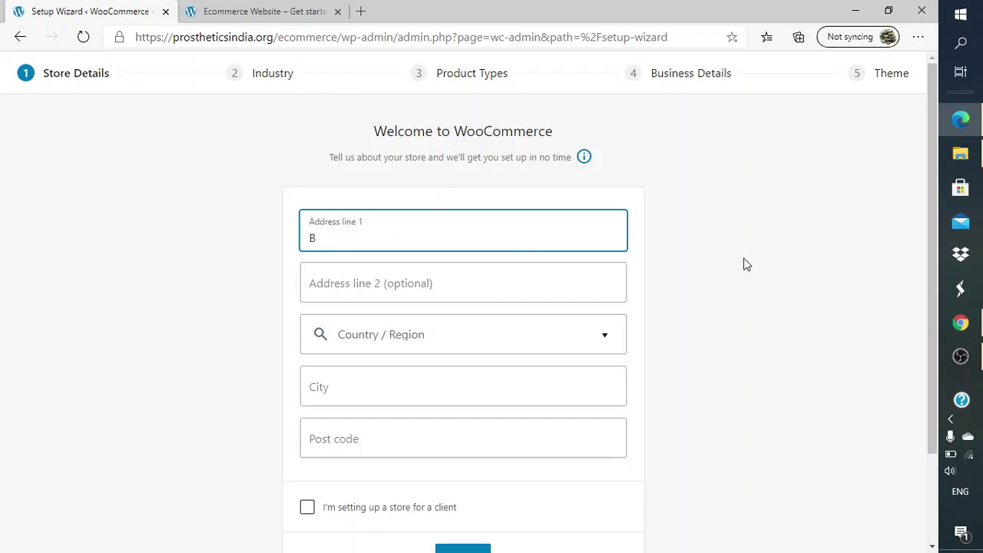
{"action": "type", "text": "S"}
{"action": "key", "text": "BackSpace"}
{"action": "type", "text": "Malad West"}
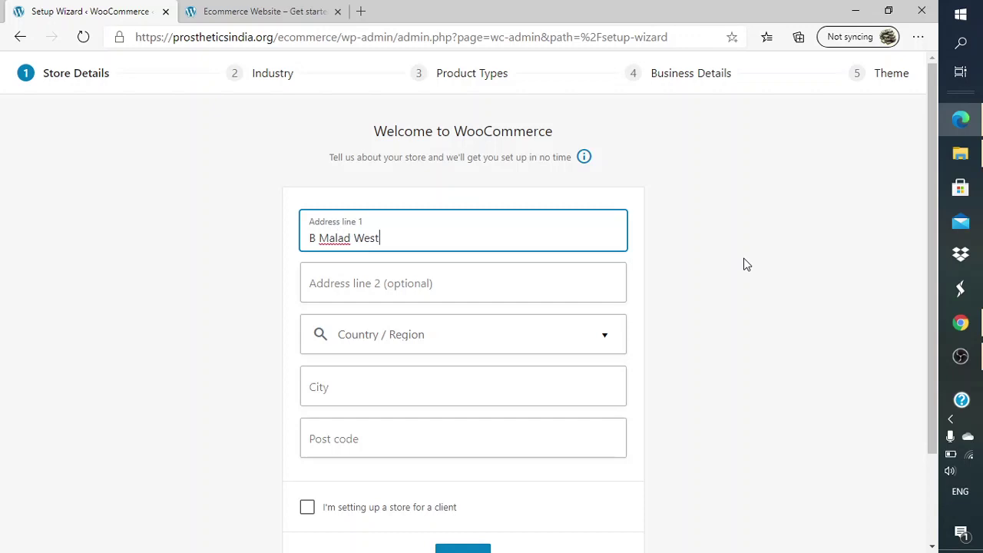
- Set the store's country and region to India — Maharashtra, leaving the optional second address line empty
{"action": "key", "text": "Tab"}
{"action": "key", "text": "Tab"}
{"action": "type", "text": "India"}
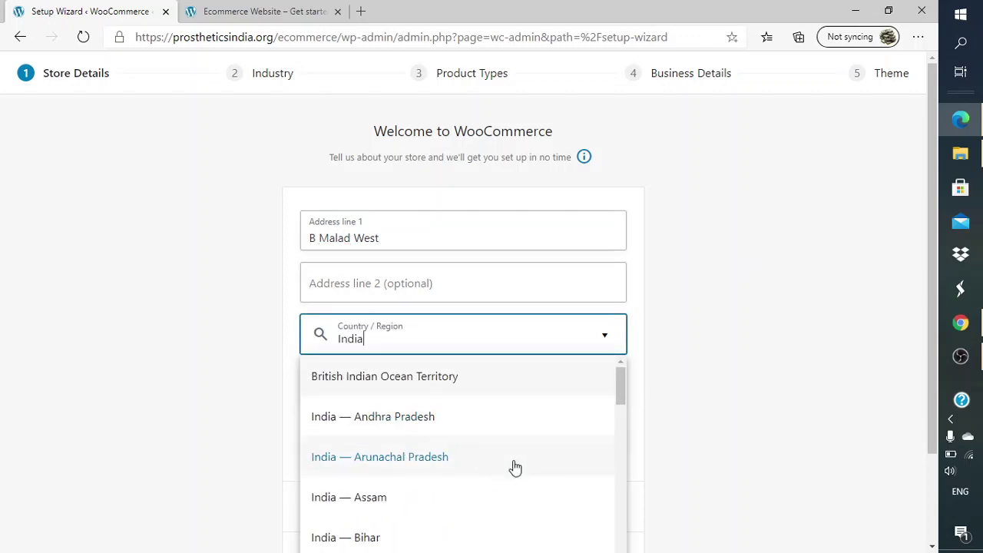
{"action": "type", "text": " Ma"}
{"action": "key", "text": "BackSpace"}
{"action": "key", "text": "BackSpace"}
{"action": "key", "text": "BackSpace"}
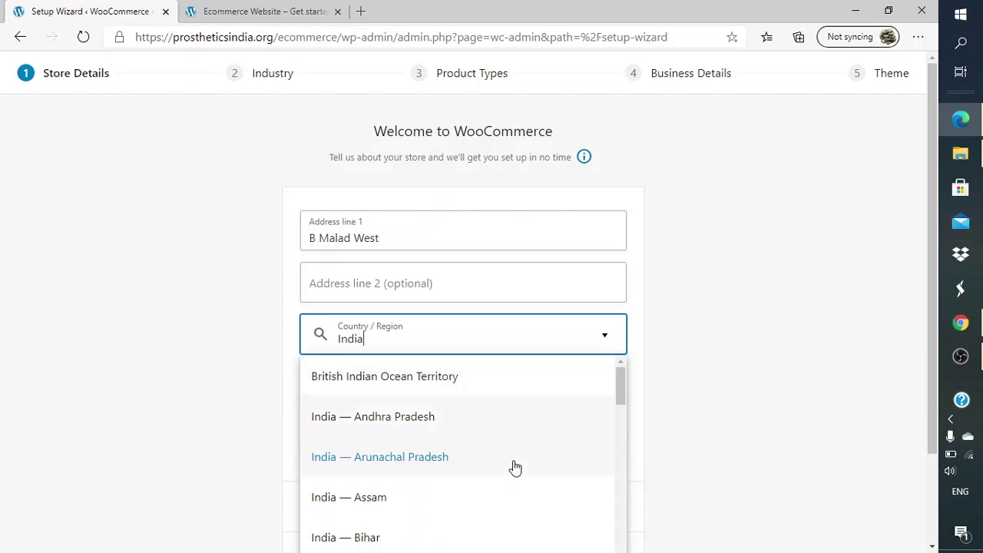
{"action": "scroll", "coordinate": [515, 467], "scroll_direction": "down", "scroll_amount": 10}
{"action": "scroll", "coordinate": [515, 467], "scroll_direction": "up", "scroll_amount": 5}
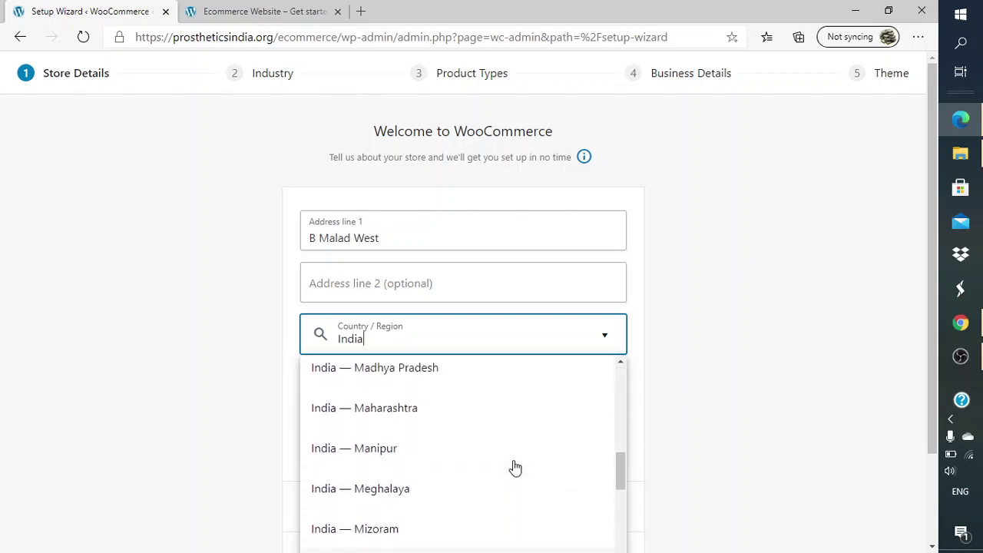
{"action": "scroll", "coordinate": [515, 467], "scroll_direction": "down", "scroll_amount": 3}
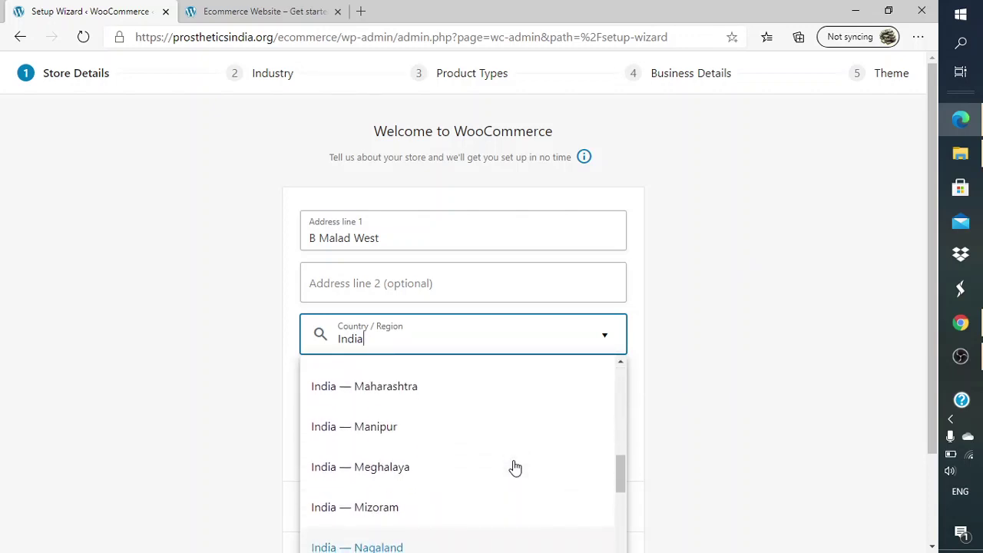
{"action": "left_click", "coordinate": [408, 401]}
- Fill in the store's city and post code in the store details
{"action": "scroll", "coordinate": [688, 374], "scroll_direction": "down", "scroll_amount": 2}
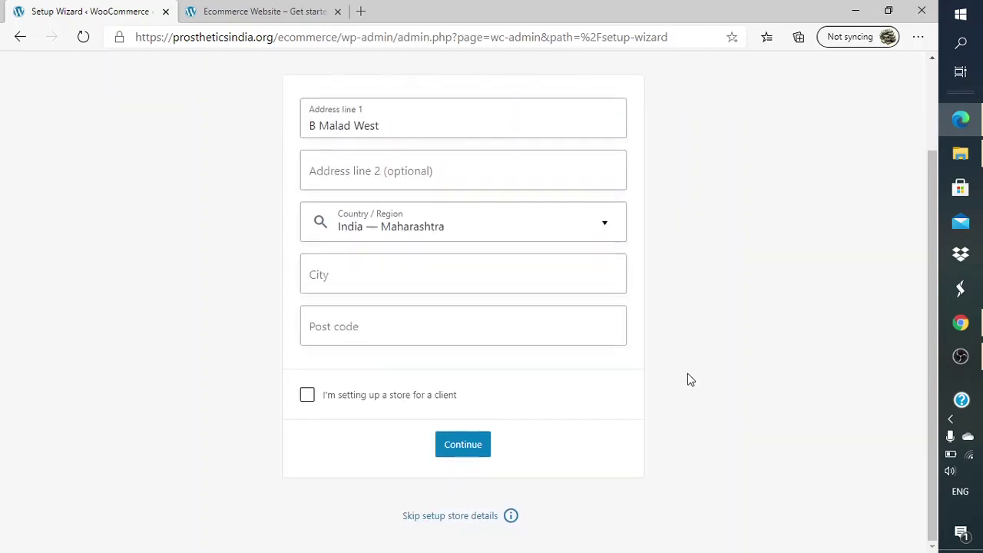
{"action": "left_click", "coordinate": [423, 268]}
{"action": "type", "text": "Mumbai"}
{"action": "key", "text": "Tab"}
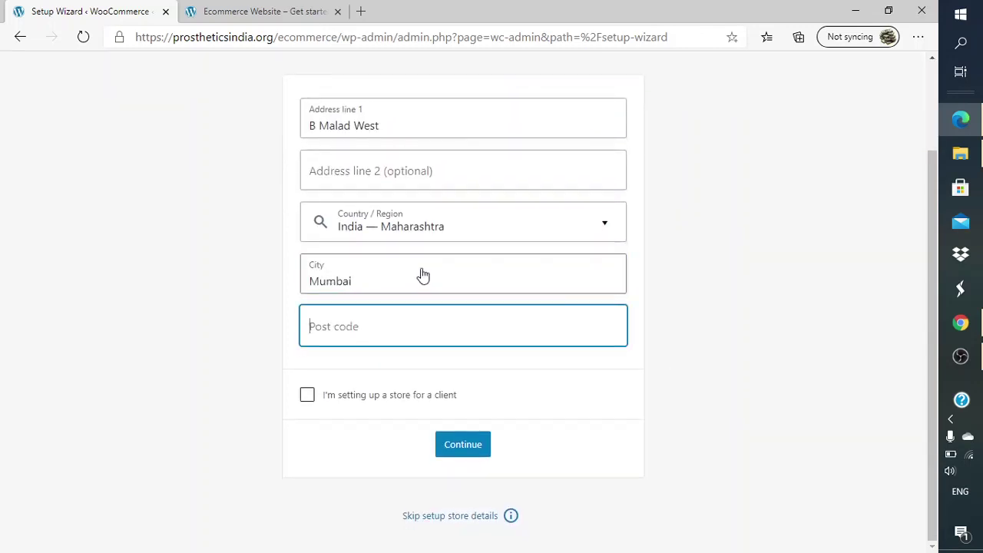
{"action": "type", "text": "400001"}
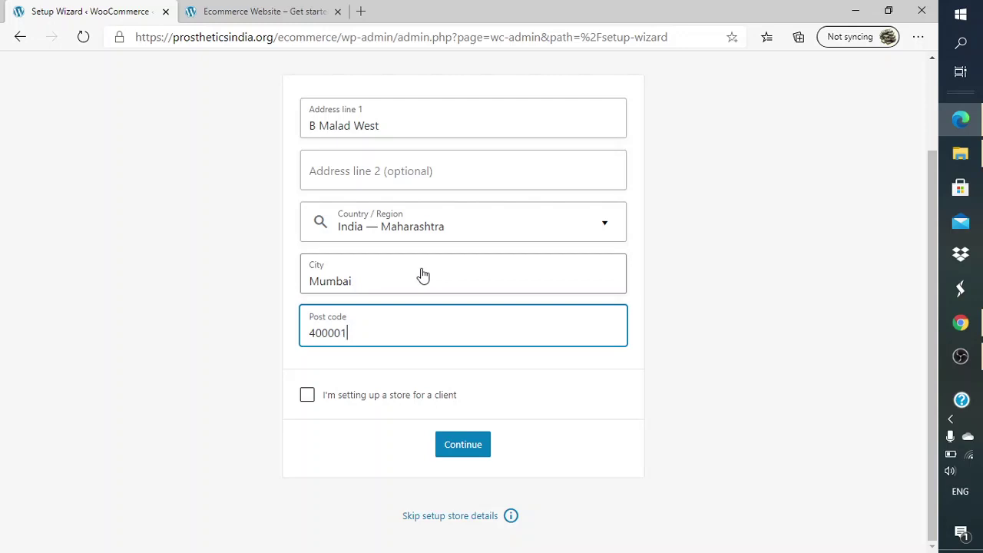
- Submit the store details and continue without opting in to WooCommerce usage tracking
{"action": "key", "text": "Tab"}
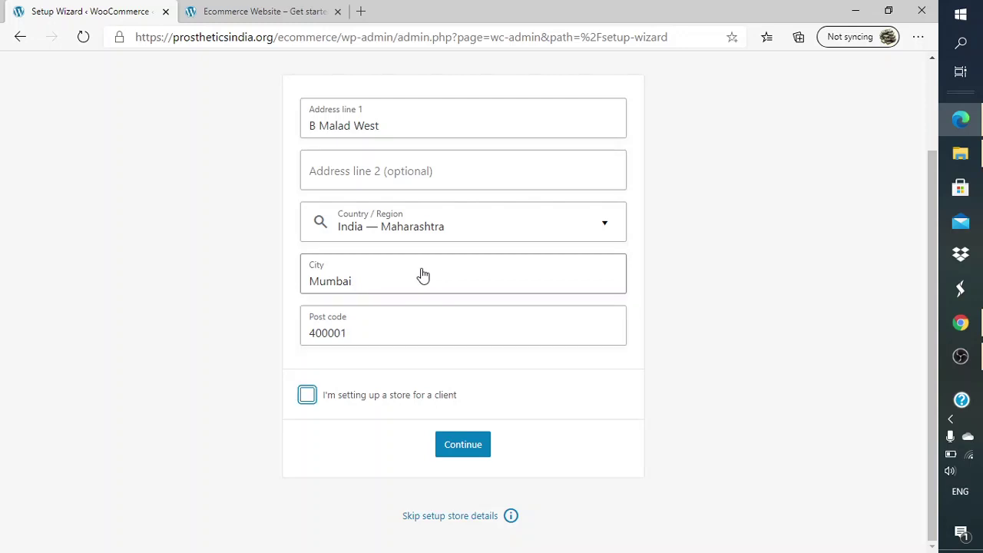
{"action": "left_click", "coordinate": [449, 454]}
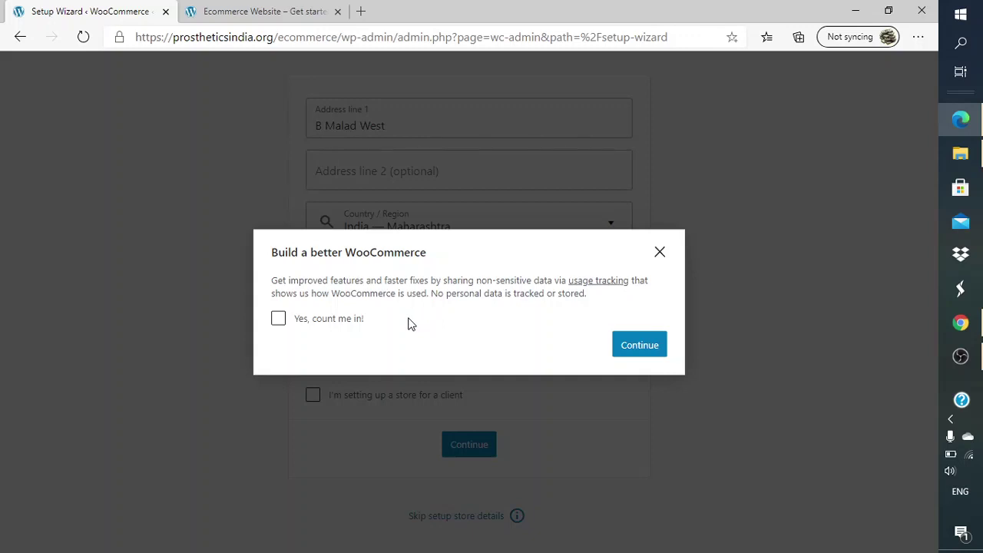
{"action": "left_click", "coordinate": [636, 346]}
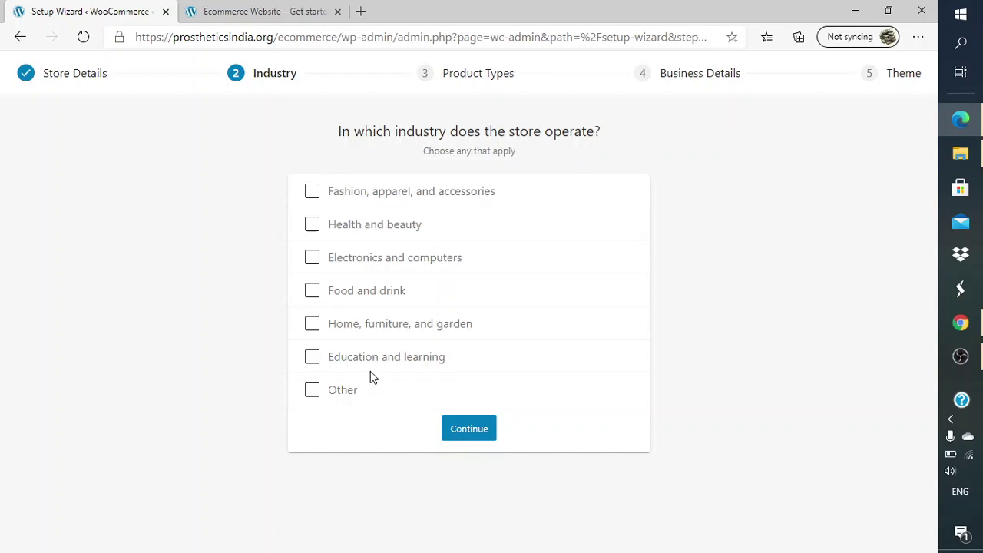
- Choose Education and learning as the store's only industry and continue to the product types
{"action": "left_click", "coordinate": [313, 359]}
{"action": "left_click", "coordinate": [309, 396]}
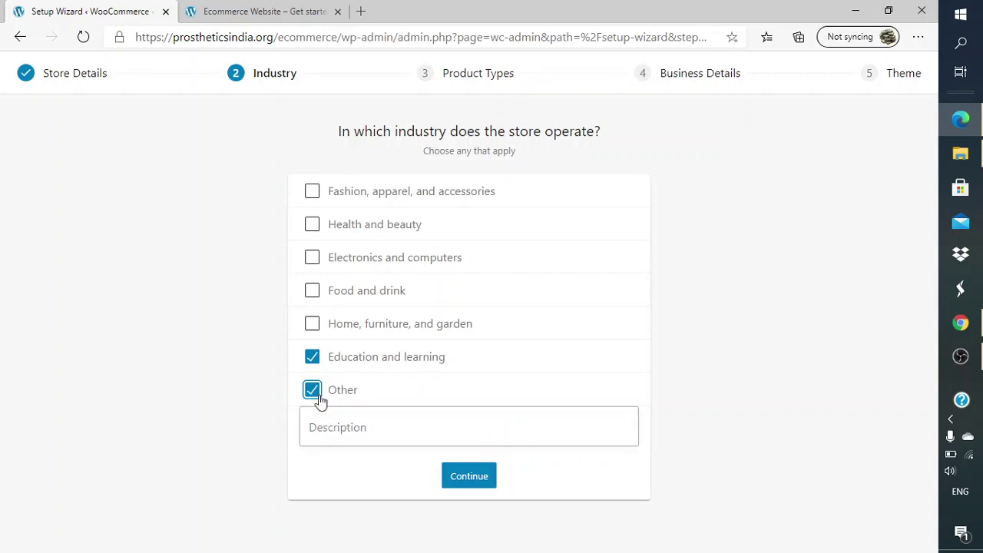
{"action": "left_click", "coordinate": [317, 397]}
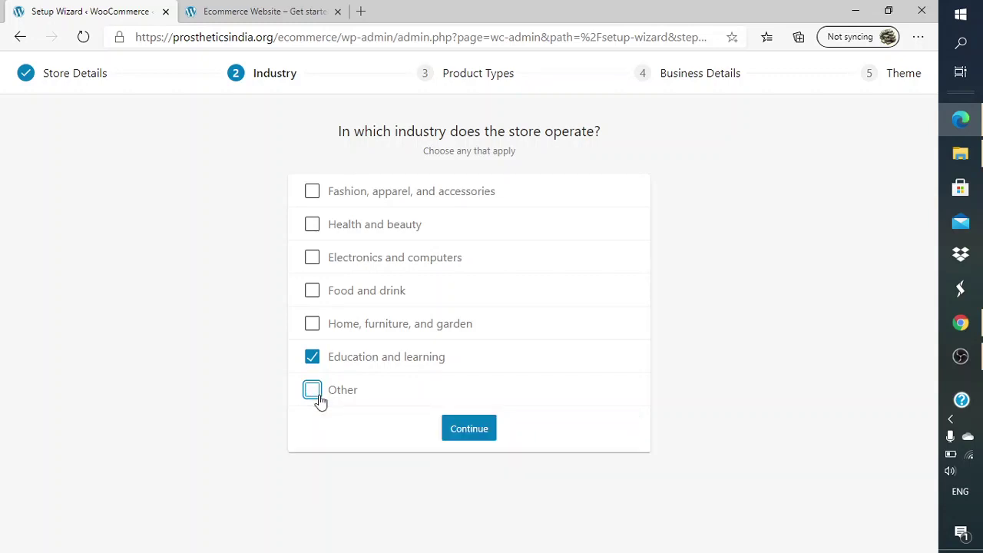
{"action": "left_click", "coordinate": [463, 428]}
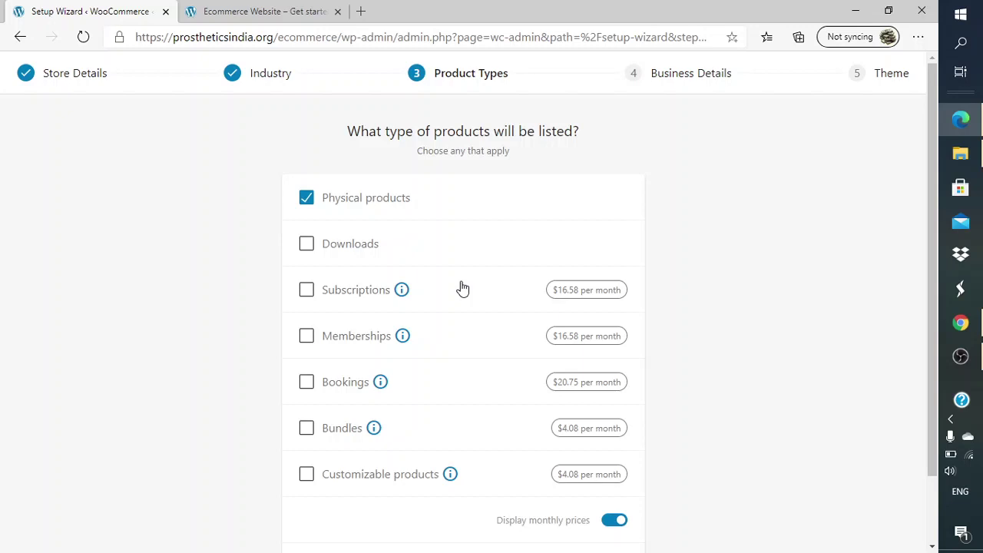
- Add Downloads to the listed product types alongside Physical products and continue to the business details
{"action": "left_click", "coordinate": [307, 253]}
{"action": "scroll", "coordinate": [481, 358], "scroll_direction": "down", "scroll_amount": 1}
{"action": "scroll", "coordinate": [481, 358], "scroll_direction": "up", "scroll_amount": 1}
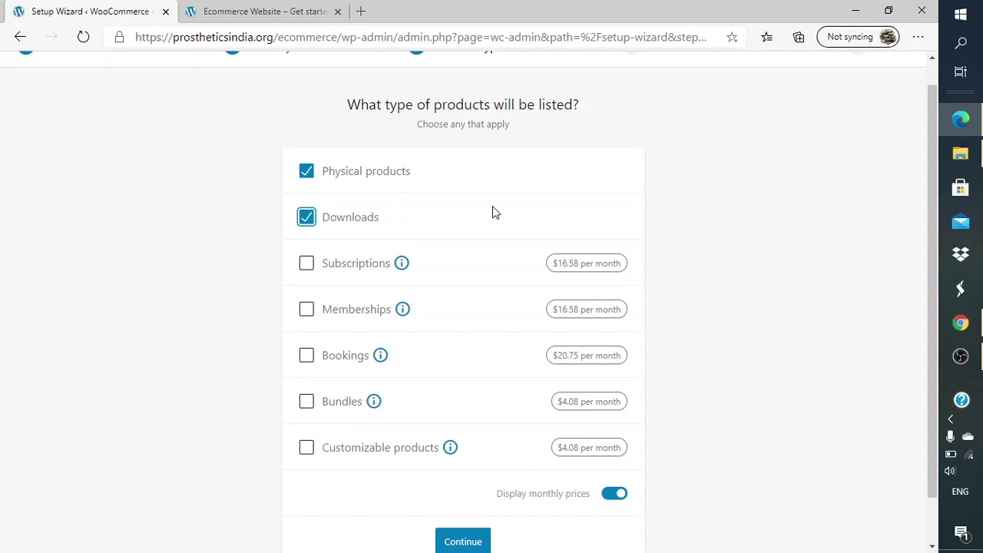
{"action": "scroll", "coordinate": [531, 297], "scroll_direction": "down", "scroll_amount": 1}
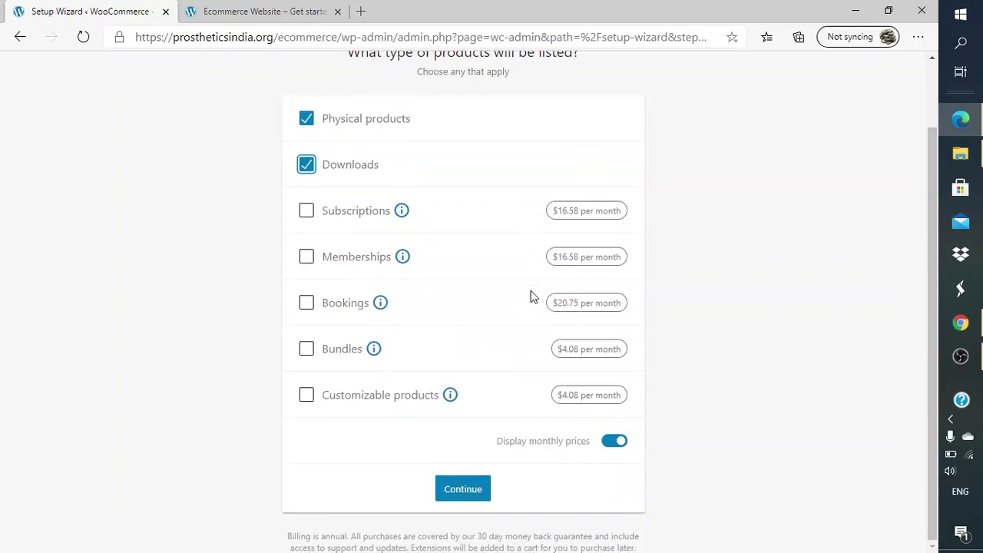
{"action": "left_click", "coordinate": [469, 486]}
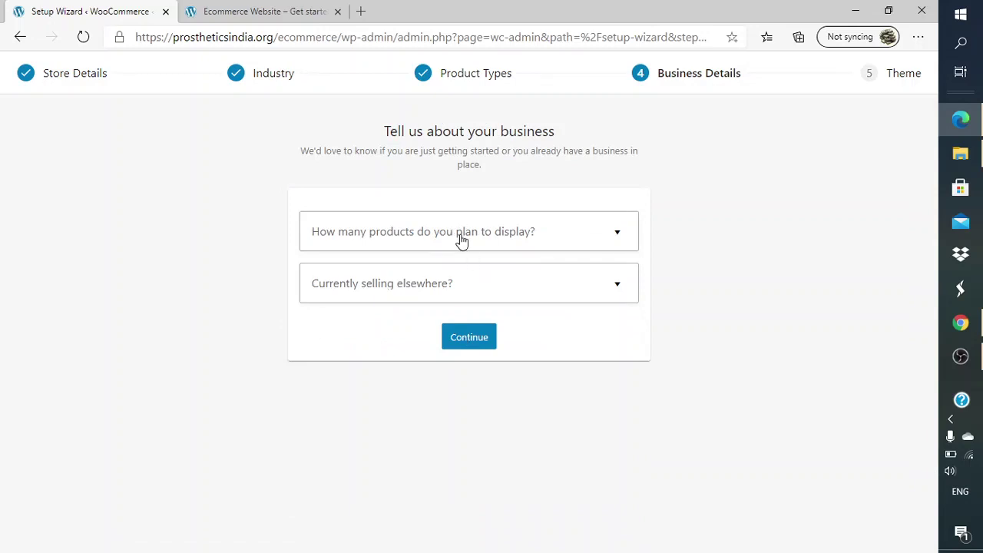
- Set the number of products to display to 1 - 10 and answer No to currently selling elsewhere
{"action": "left_click", "coordinate": [462, 240]}
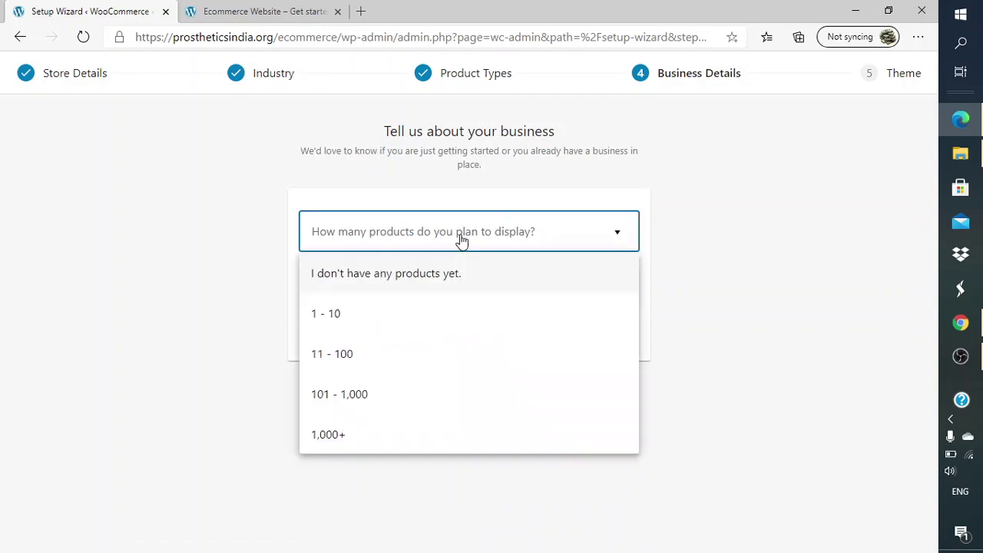
{"action": "left_click", "coordinate": [366, 312]}
{"action": "left_click", "coordinate": [404, 291]}
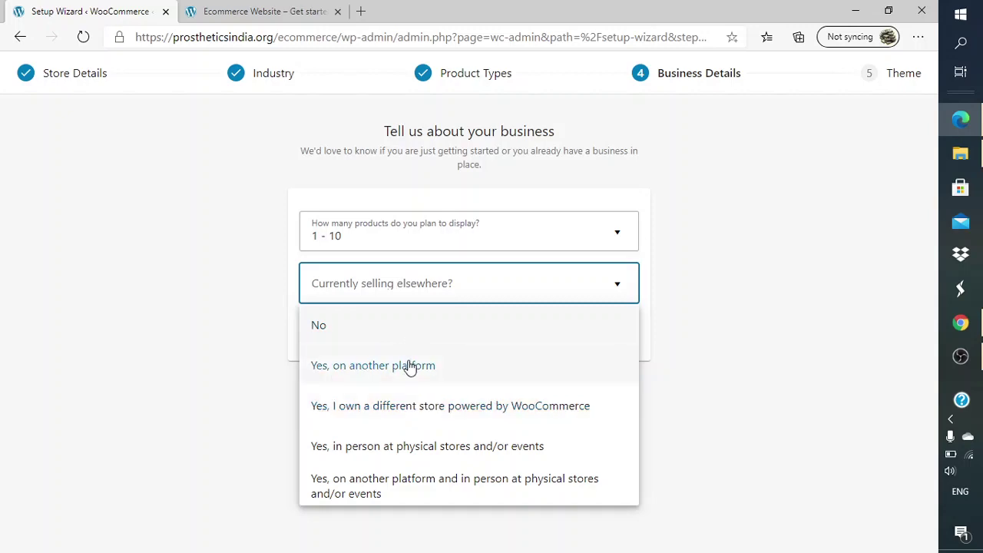
{"action": "left_click", "coordinate": [423, 323]}
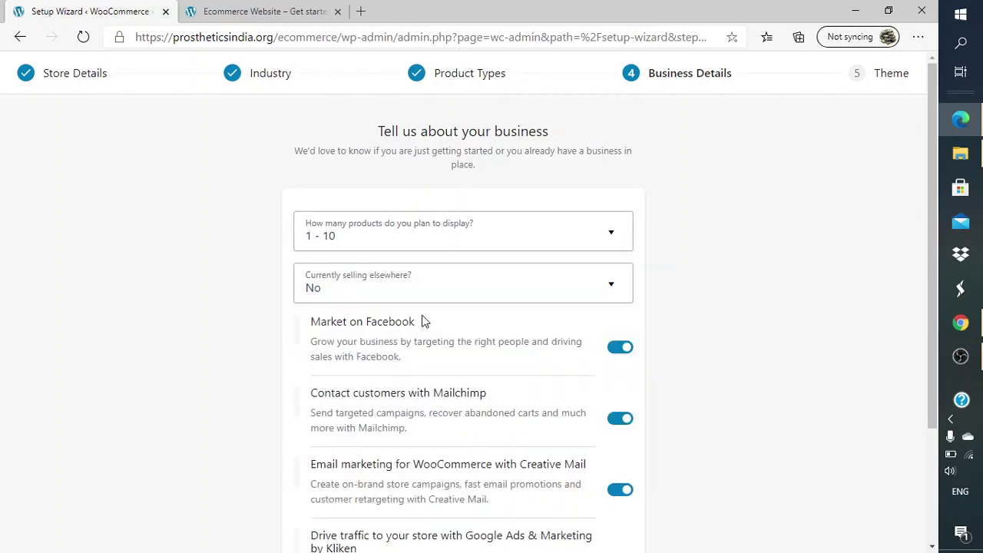
- Turn off the Facebook, Mailchimp, Creative Mail and Google Ads extensions and continue to the theme selection
{"action": "scroll", "coordinate": [486, 397], "scroll_direction": "down", "scroll_amount": 3}
{"action": "scroll", "coordinate": [486, 397], "scroll_direction": "up", "scroll_amount": 2}
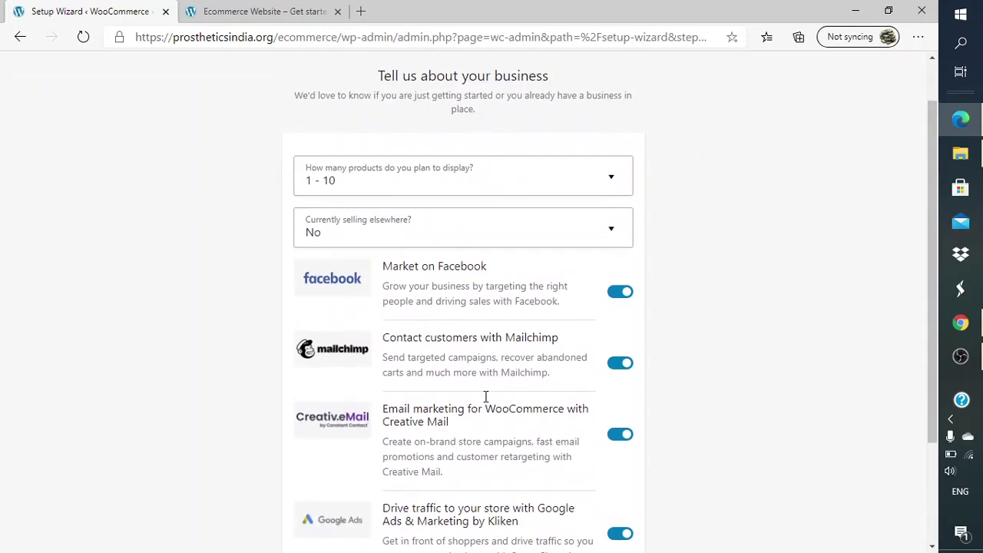
{"action": "scroll", "coordinate": [486, 396], "scroll_direction": "down", "scroll_amount": 1}
{"action": "scroll", "coordinate": [486, 396], "scroll_direction": "up", "scroll_amount": 1}
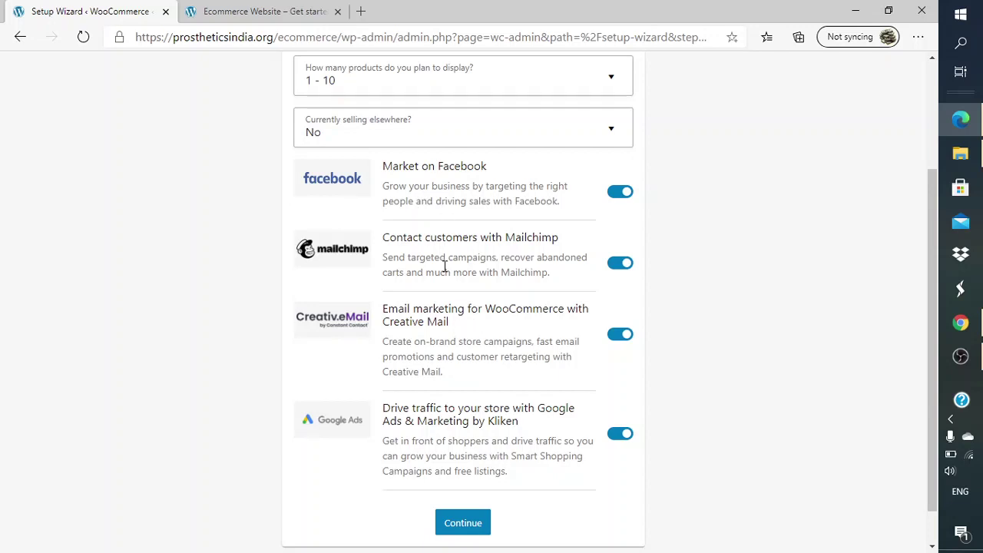
{"action": "scroll", "coordinate": [460, 314], "scroll_direction": "down", "scroll_amount": 1}
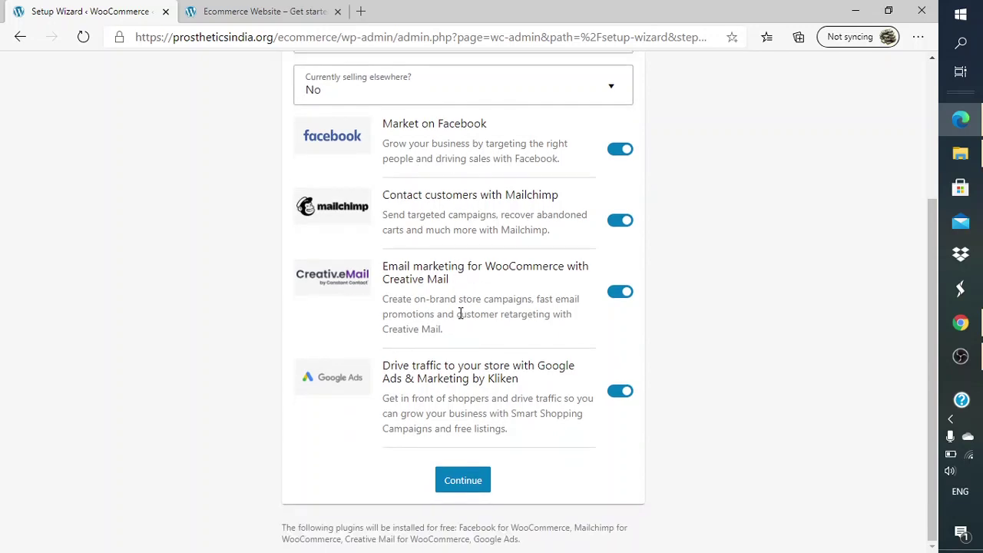
{"action": "scroll", "coordinate": [503, 394], "scroll_direction": "up", "scroll_amount": 2}
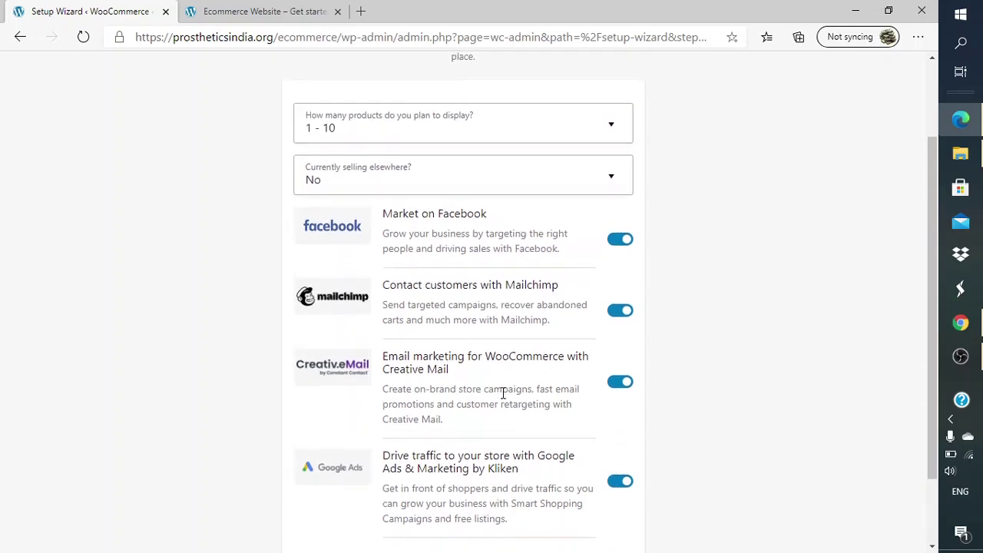
{"action": "scroll", "coordinate": [502, 394], "scroll_direction": "down", "scroll_amount": 2}
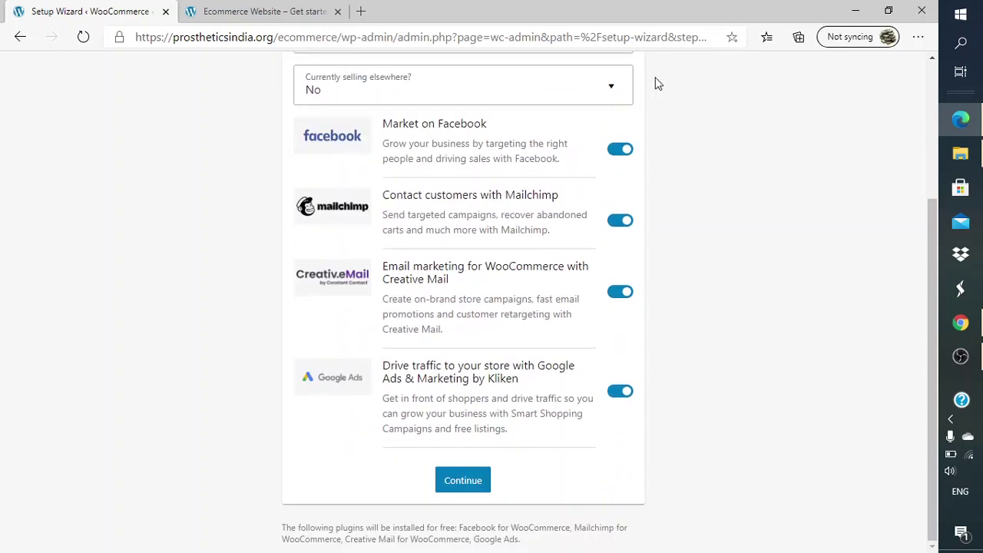
{"action": "left_click", "coordinate": [620, 149]}
{"action": "left_click", "coordinate": [621, 221]}
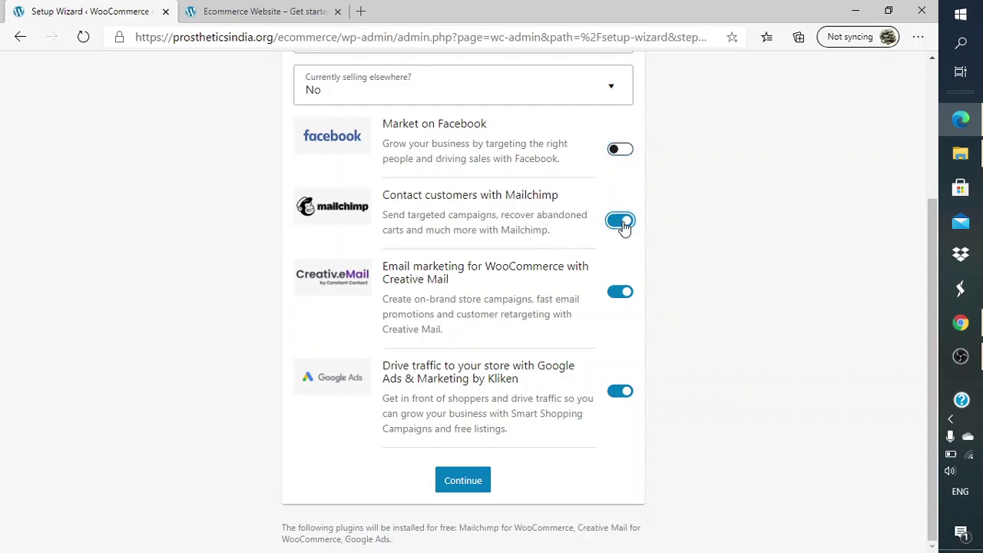
{"action": "left_click", "coordinate": [620, 303]}
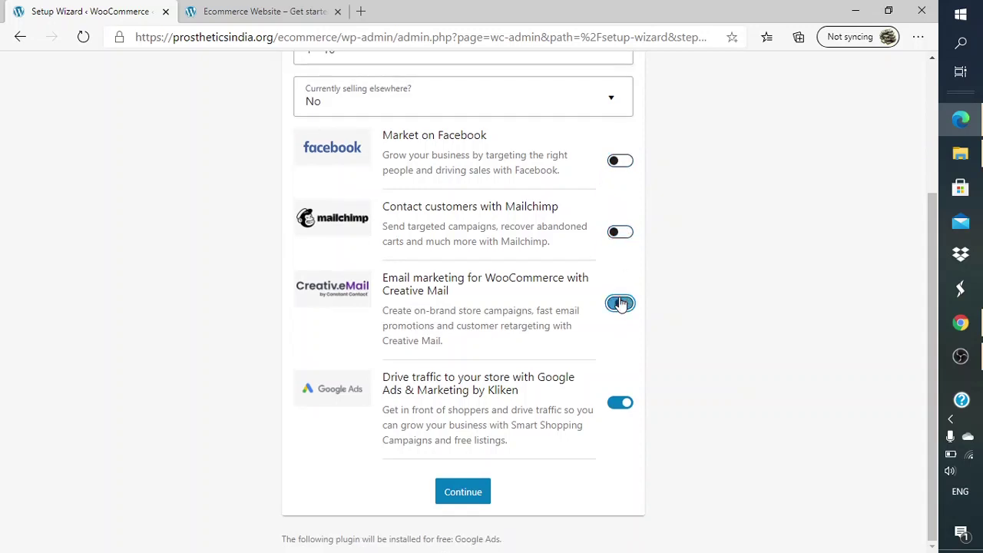
{"action": "left_click", "coordinate": [620, 405]}
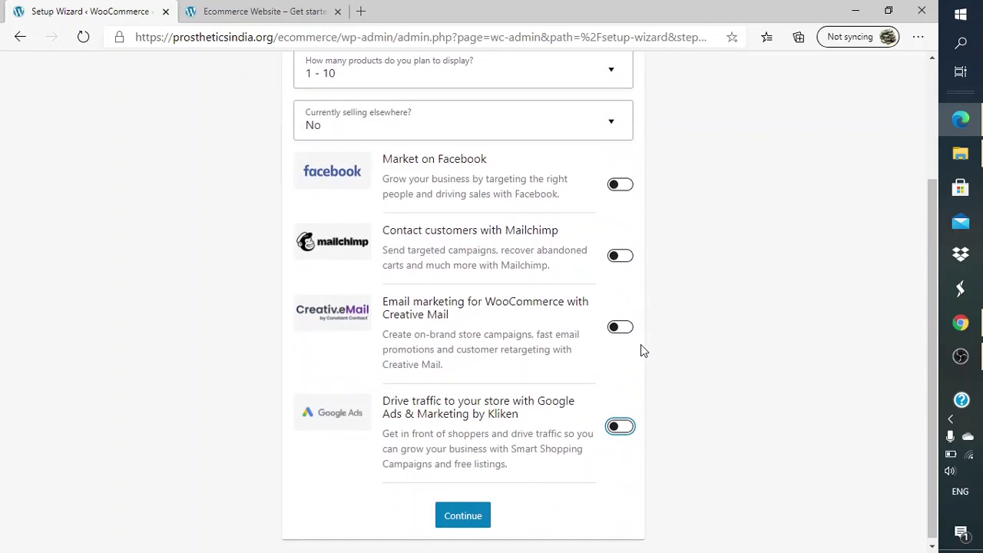
{"action": "left_click", "coordinate": [474, 516]}
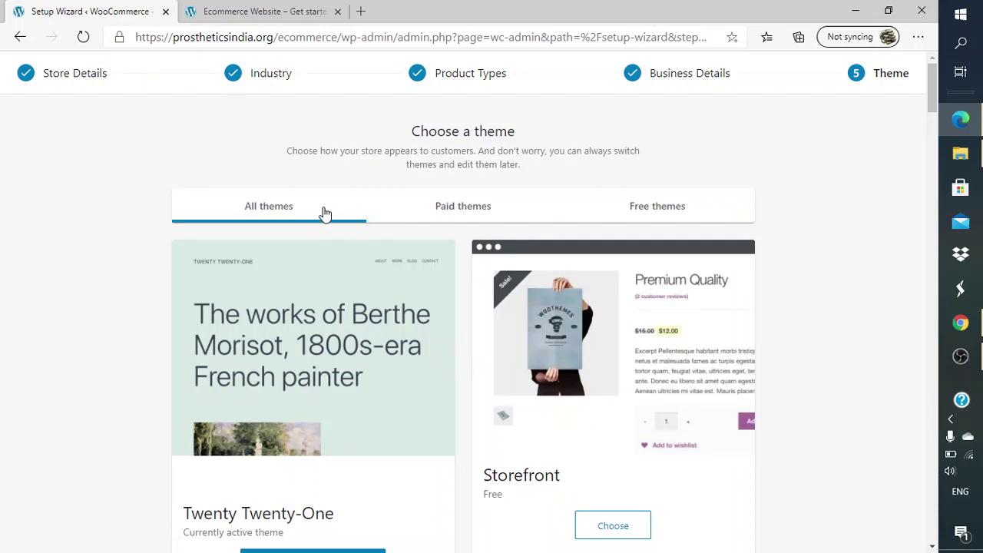
- Look through the full list of available store themes
{"action": "scroll", "coordinate": [453, 341], "scroll_direction": "down", "scroll_amount": 14}
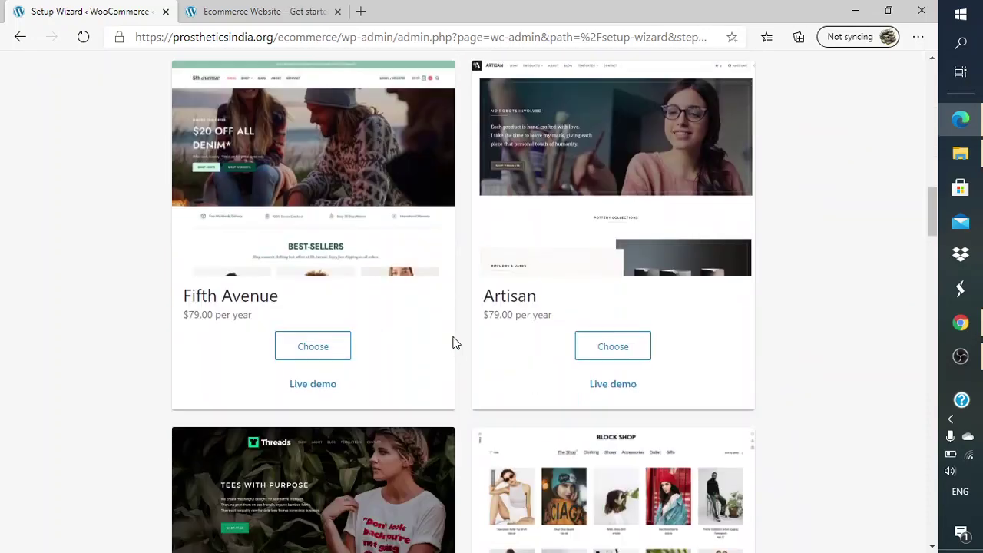
{"action": "scroll", "coordinate": [453, 342], "scroll_direction": "down", "scroll_amount": 8}
{"action": "scroll", "coordinate": [453, 342], "scroll_direction": "up", "scroll_amount": 20}
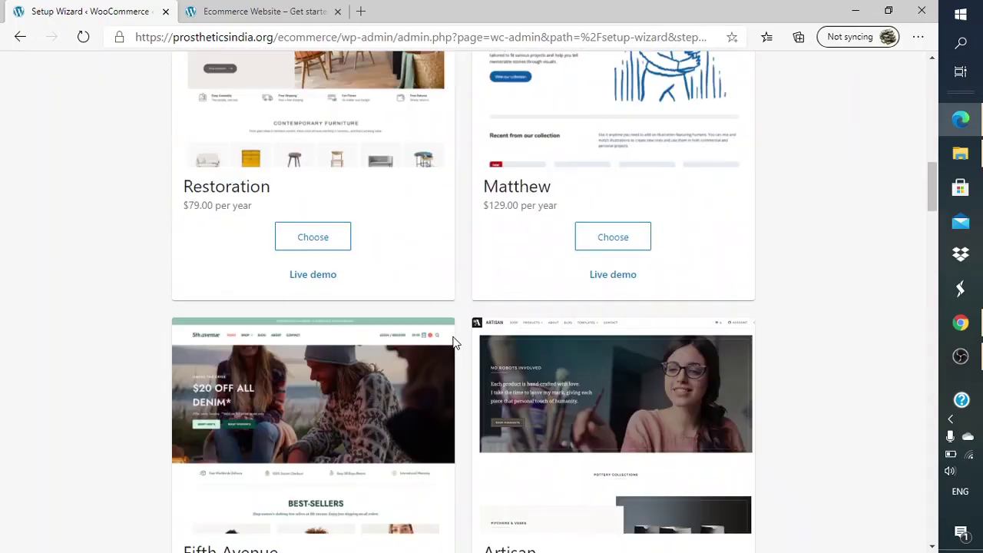
{"action": "scroll", "coordinate": [453, 342], "scroll_direction": "up", "scroll_amount": 5}
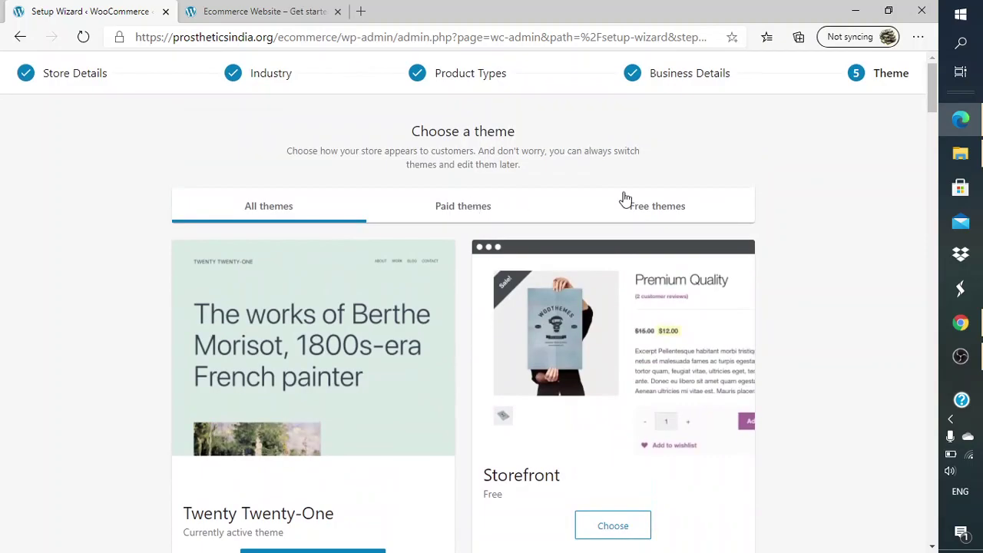
- Filter the themes to the free ones and examine what is offered, including the theme upload option
{"action": "left_click", "coordinate": [640, 205]}
{"action": "scroll", "coordinate": [814, 279], "scroll_direction": "down", "scroll_amount": 7}
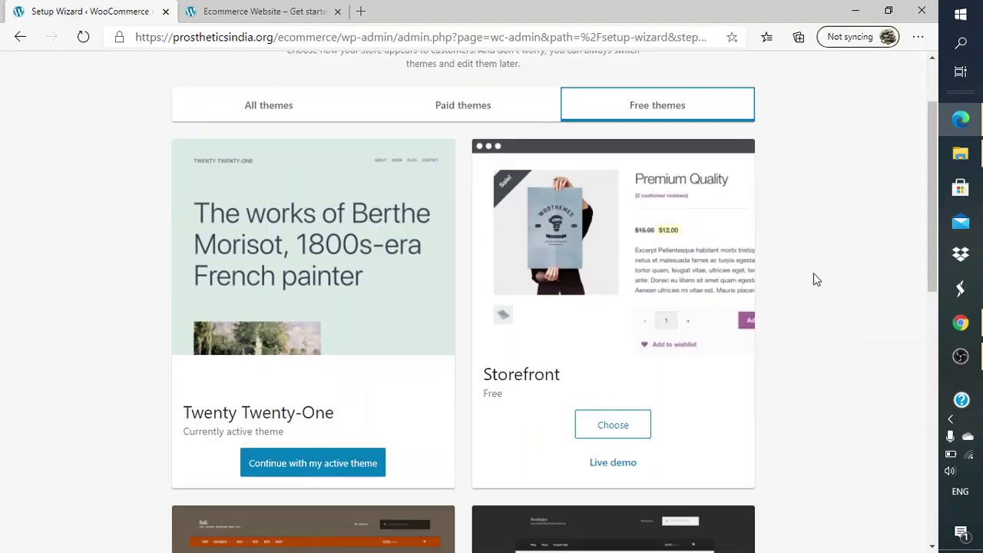
{"action": "scroll", "coordinate": [814, 279], "scroll_direction": "up", "scroll_amount": 6}
{"action": "scroll", "coordinate": [815, 279], "scroll_direction": "down", "scroll_amount": 5}
{"action": "scroll", "coordinate": [814, 279], "scroll_direction": "up", "scroll_amount": 4}
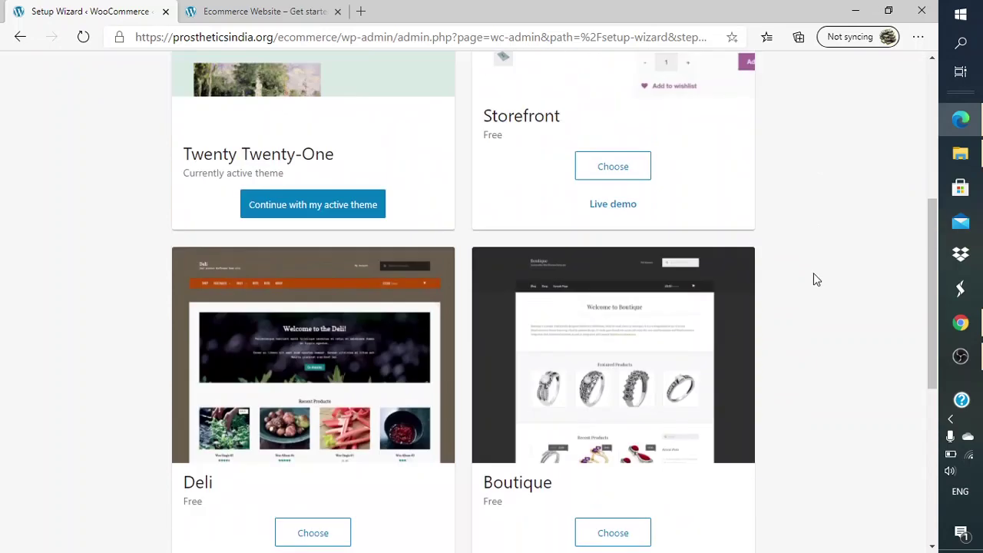
{"action": "scroll", "coordinate": [815, 278], "scroll_direction": "down", "scroll_amount": 5}
{"action": "scroll", "coordinate": [815, 279], "scroll_direction": "down", "scroll_amount": 2}
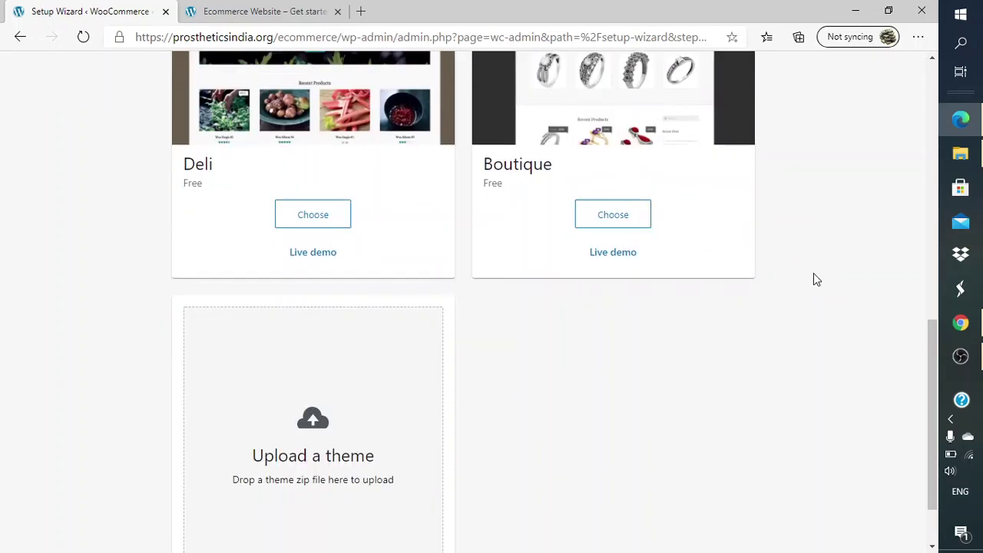
{"action": "scroll", "coordinate": [814, 279], "scroll_direction": "up", "scroll_amount": 7}
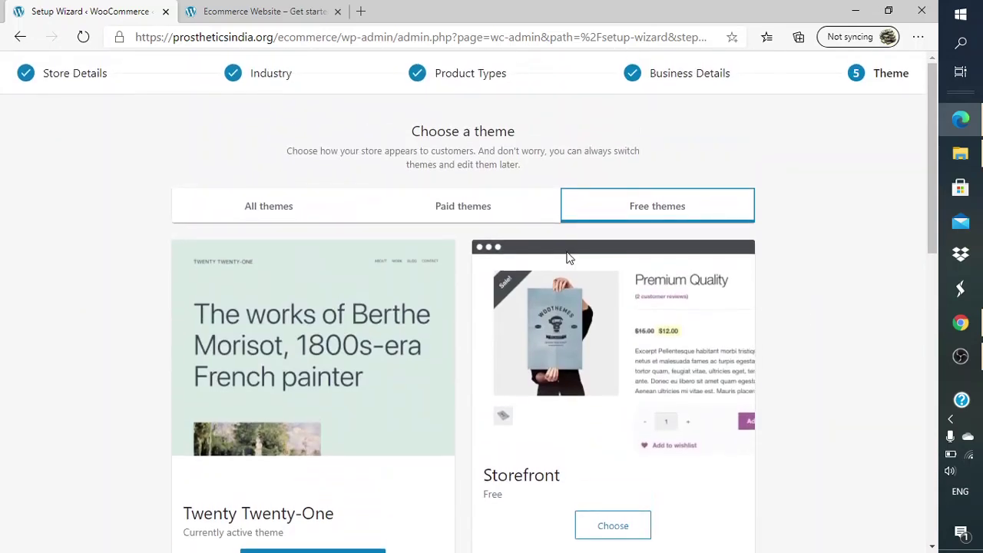
- Filter the themes to the paid ones and examine their designs and yearly prices
{"action": "left_click", "coordinate": [472, 214]}
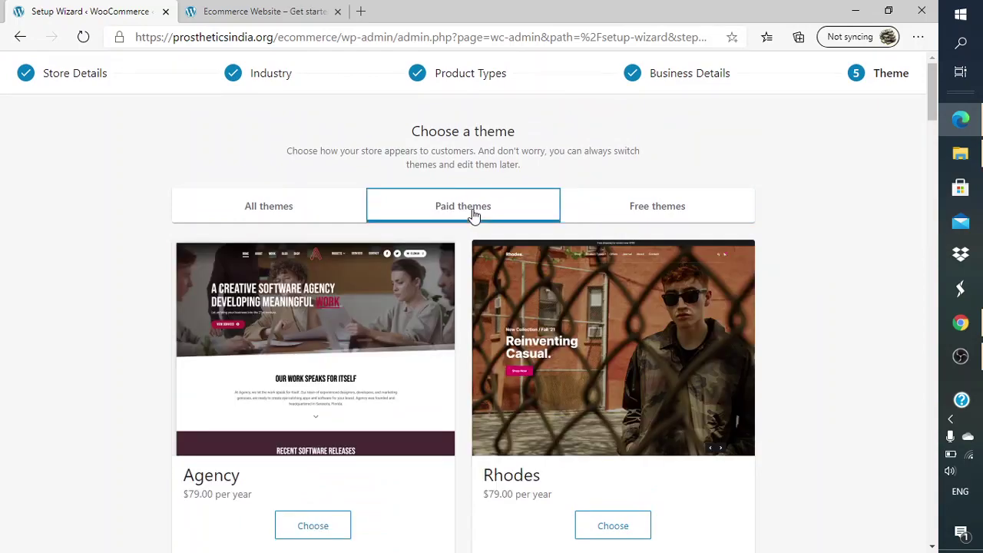
{"action": "scroll", "coordinate": [700, 341], "scroll_direction": "down", "scroll_amount": 5}
{"action": "scroll", "coordinate": [699, 347], "scroll_direction": "down", "scroll_amount": 7}
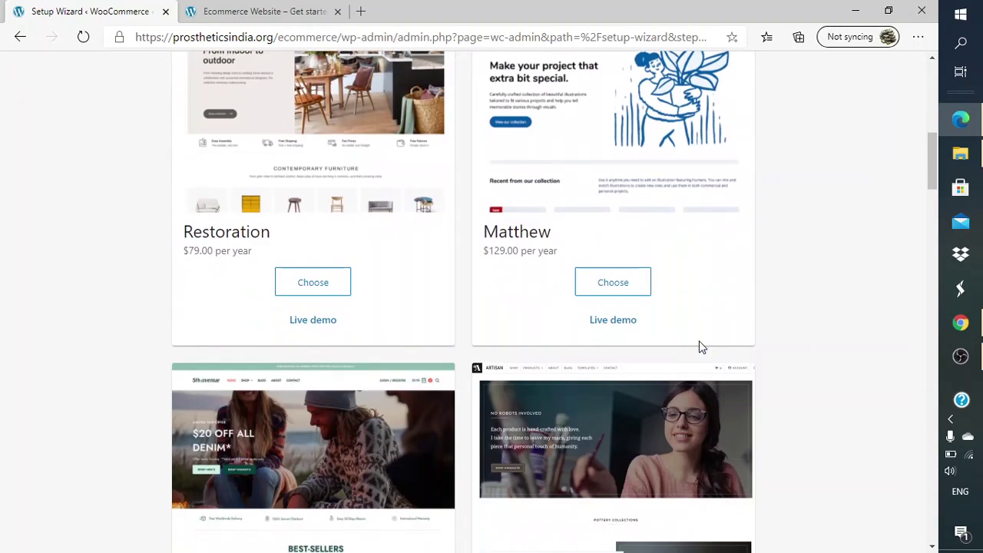
{"action": "scroll", "coordinate": [699, 347], "scroll_direction": "up", "scroll_amount": 1}
{"action": "scroll", "coordinate": [699, 347], "scroll_direction": "down", "scroll_amount": 1}
{"action": "scroll", "coordinate": [699, 348], "scroll_direction": "down", "scroll_amount": 12}
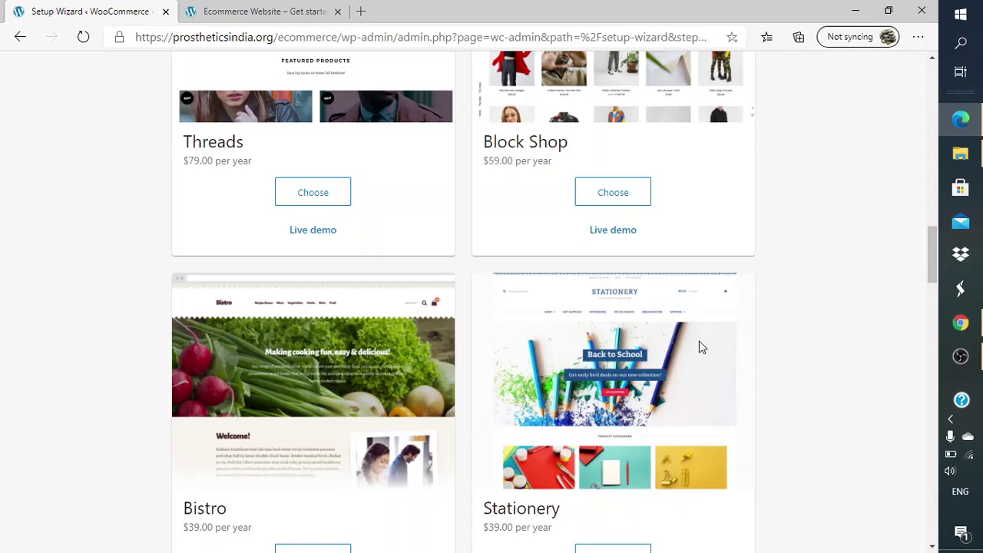
{"action": "scroll", "coordinate": [699, 347], "scroll_direction": "up", "scroll_amount": 20}
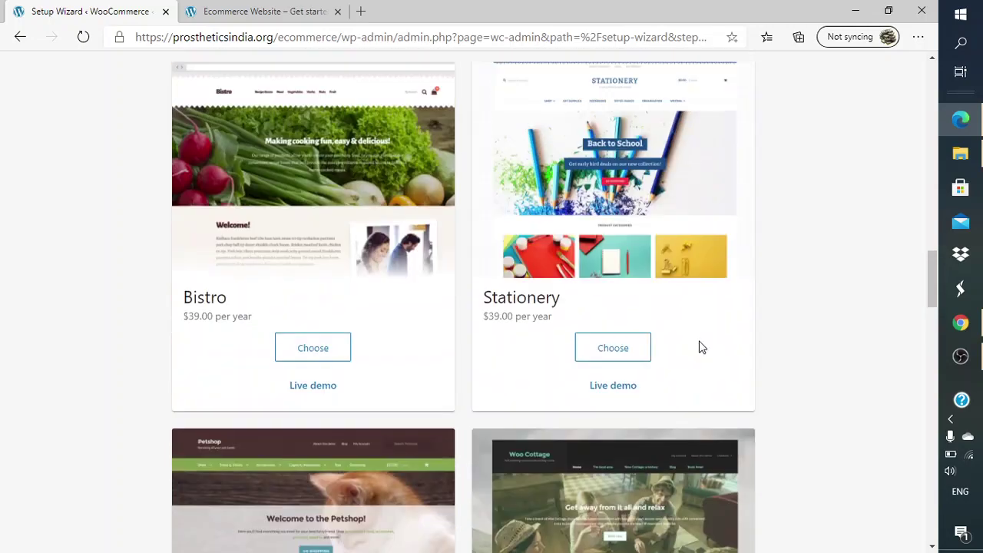
{"action": "scroll", "coordinate": [701, 347], "scroll_direction": "up", "scroll_amount": 3}
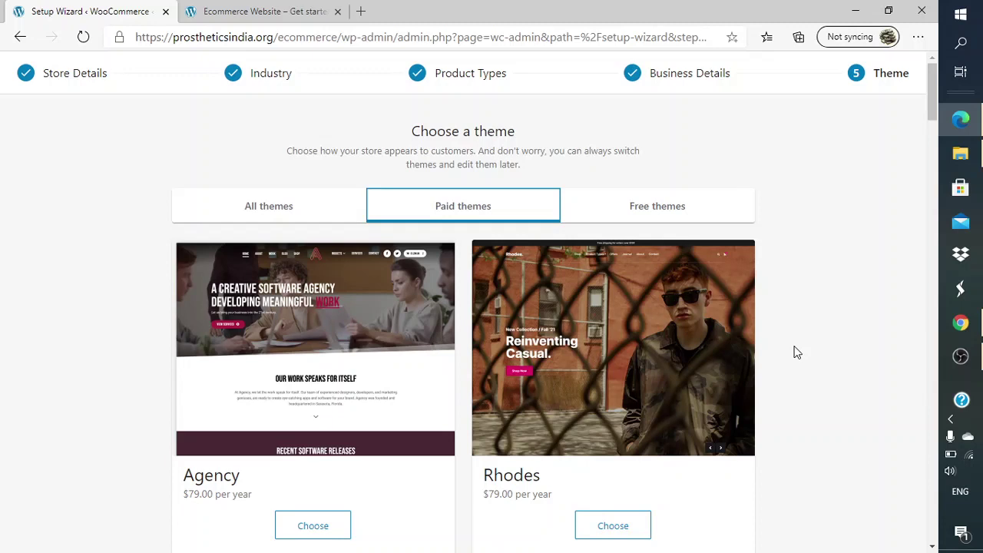
- Filter the themes to the free ones and choose Storefront as the store theme
{"action": "left_click", "coordinate": [652, 211]}
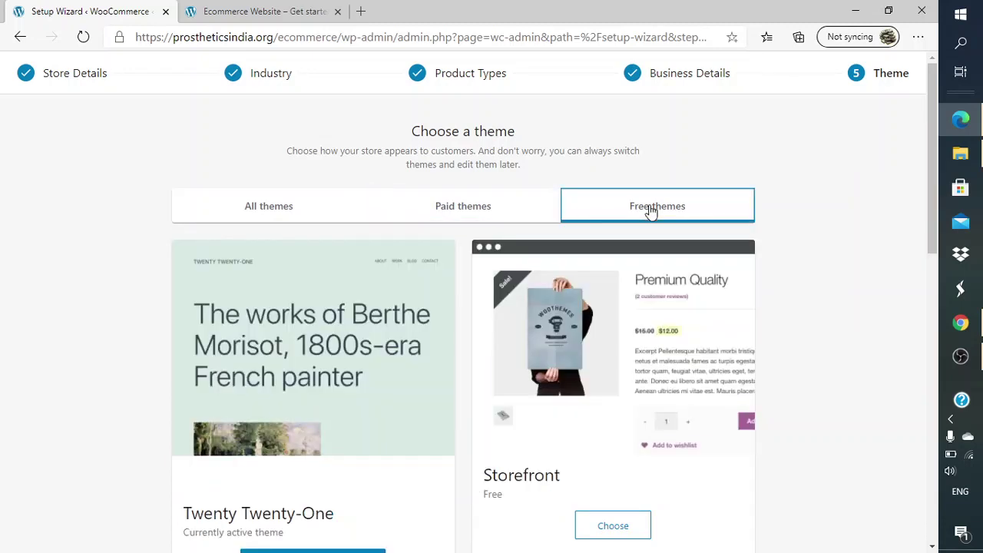
{"action": "scroll", "coordinate": [838, 309], "scroll_direction": "down", "scroll_amount": 1}
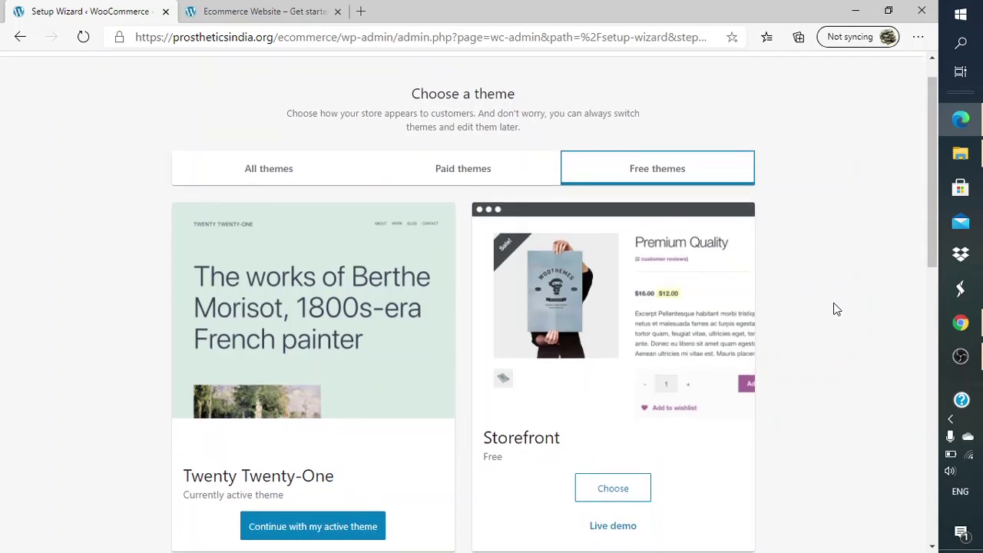
{"action": "scroll", "coordinate": [729, 354], "scroll_direction": "down", "scroll_amount": 3}
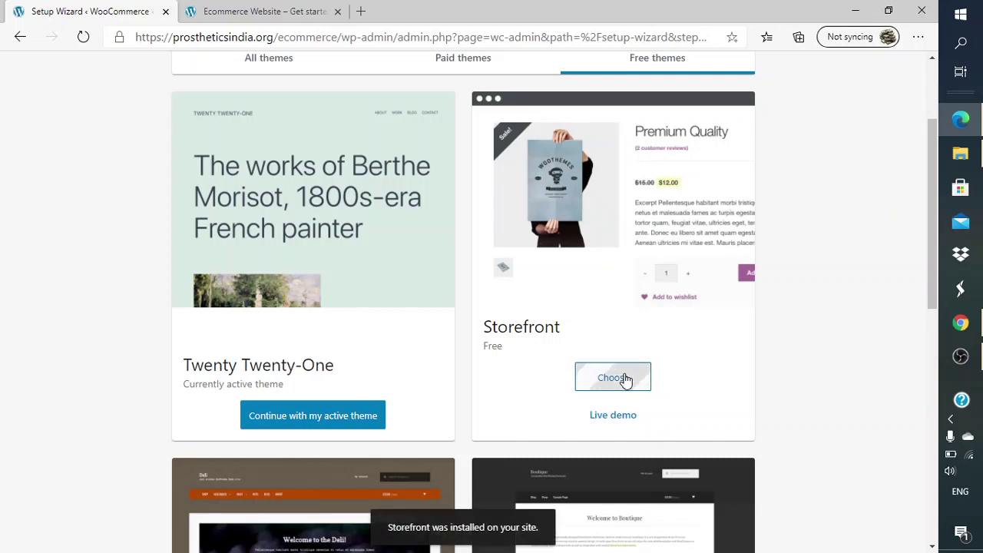
{"action": "left_click", "coordinate": [626, 378]}
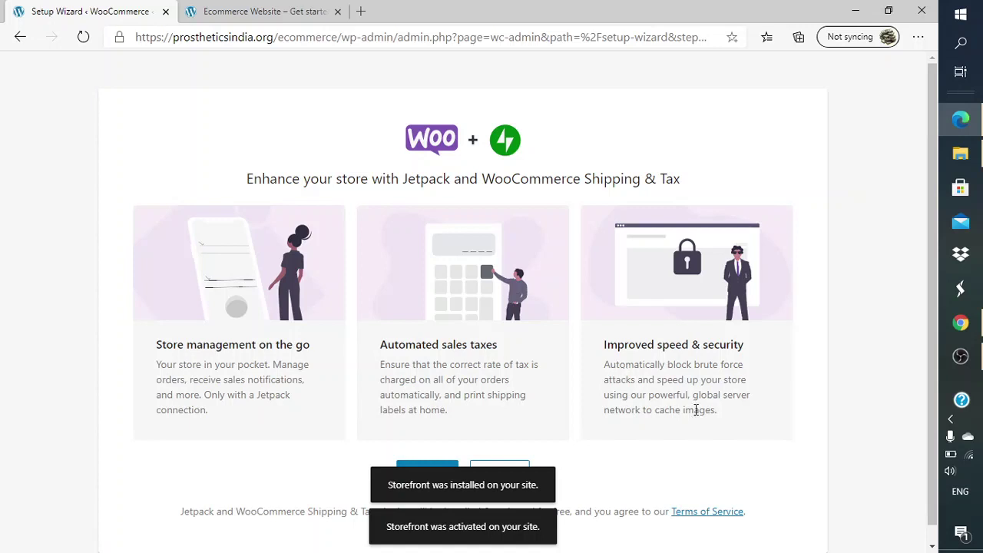
- Decline the offer to add Jetpack and WooCommerce Shipping & Tax
{"action": "scroll", "coordinate": [708, 437], "scroll_direction": "down", "scroll_amount": 1}
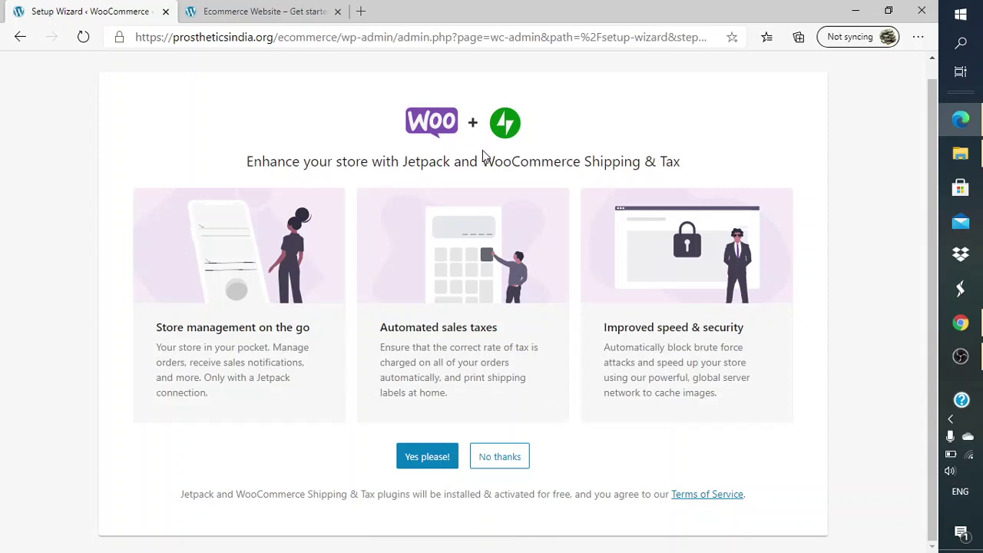
{"action": "double_click", "coordinate": [422, 166]}
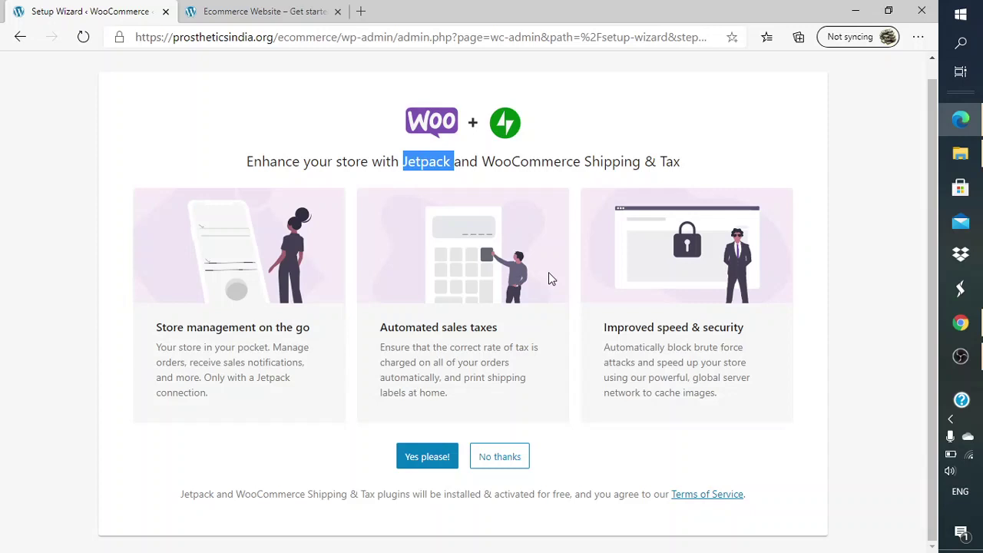
{"action": "left_click", "coordinate": [520, 456]}
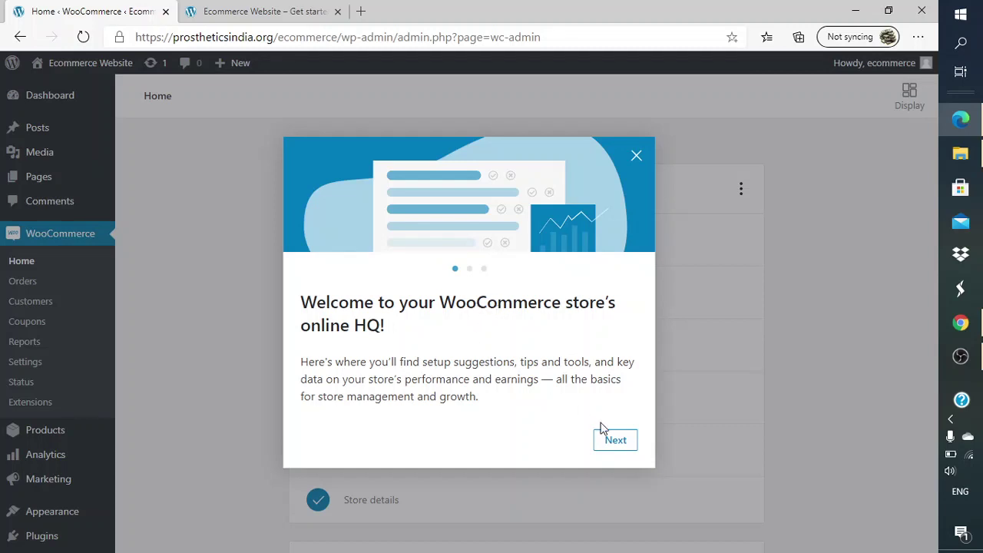
- Go through the welcome introduction, close it, and look over the WooCommerce home page's setup tasks and stats overview
{"action": "left_click", "coordinate": [615, 442]}
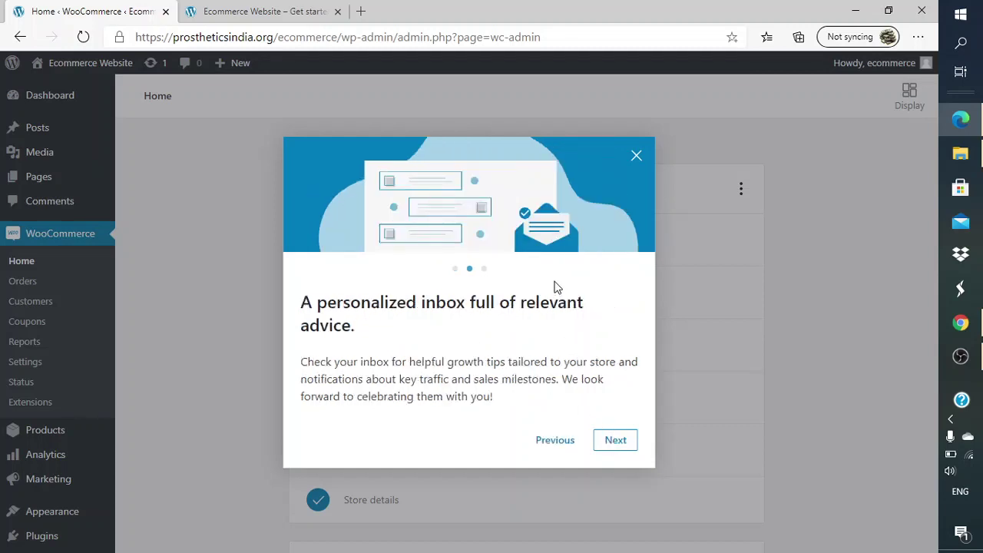
{"action": "left_click", "coordinate": [616, 441]}
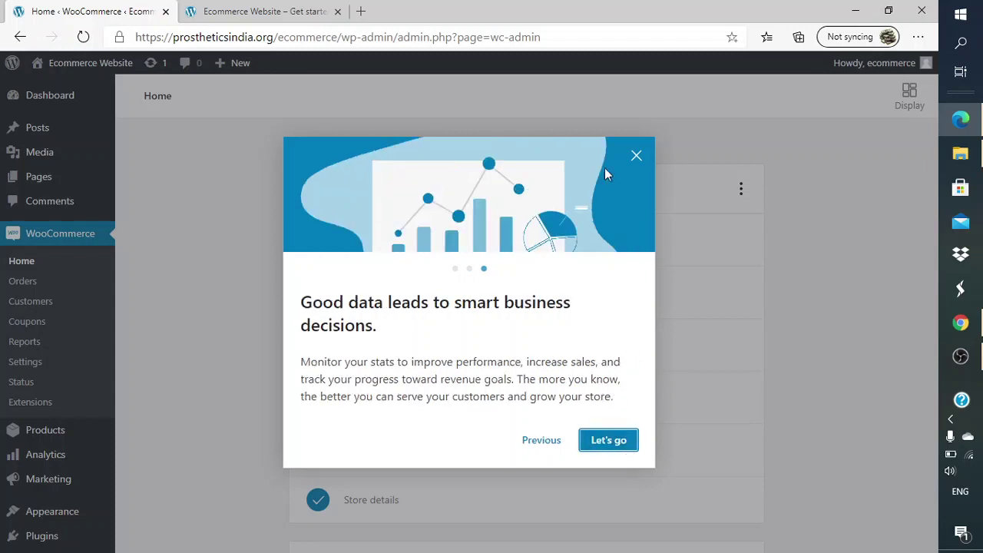
{"action": "left_click", "coordinate": [636, 157]}
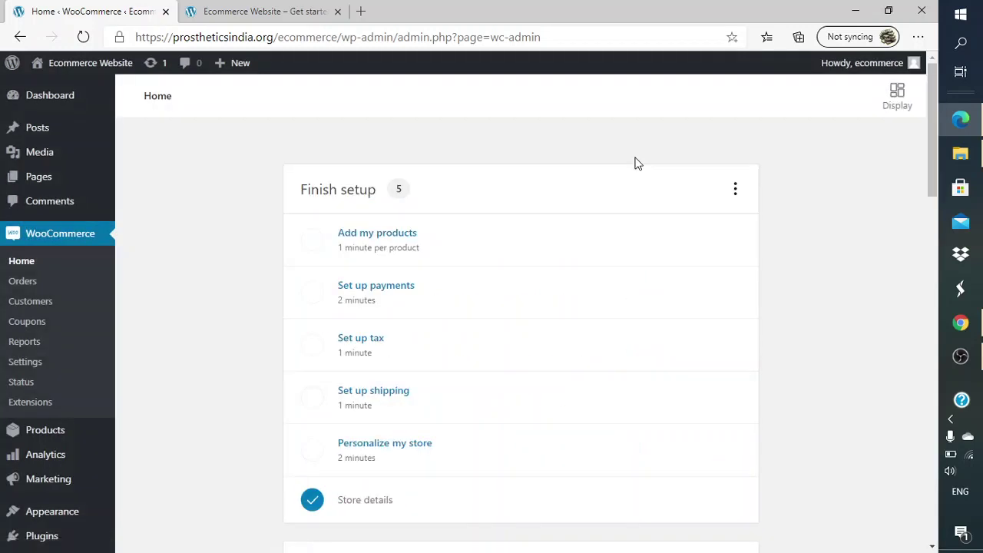
{"action": "scroll", "coordinate": [687, 322], "scroll_direction": "down", "scroll_amount": 5}
{"action": "scroll", "coordinate": [687, 322], "scroll_direction": "up", "scroll_amount": 5}
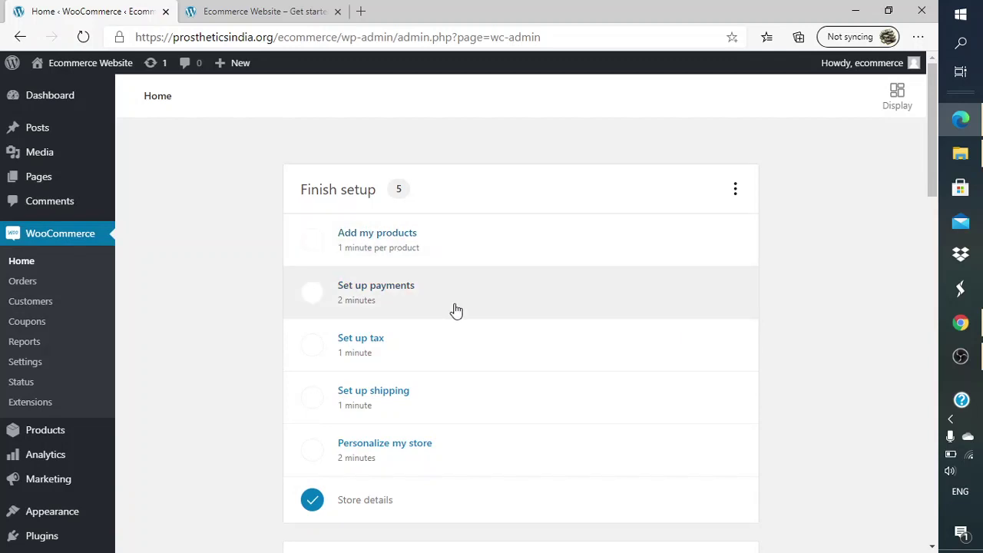
{"action": "scroll", "coordinate": [456, 310], "scroll_direction": "down", "scroll_amount": 5}
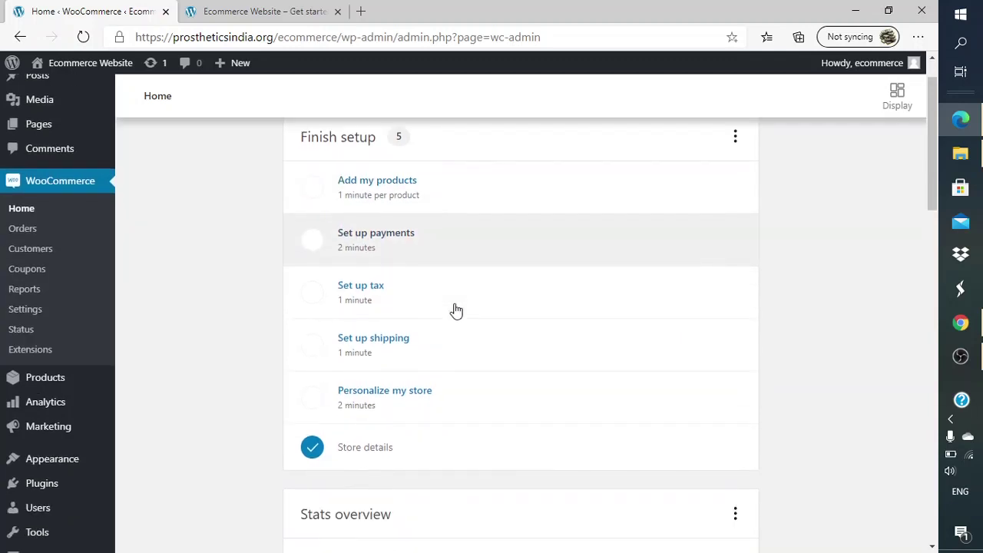
{"action": "scroll", "coordinate": [456, 310], "scroll_direction": "down", "scroll_amount": 1}
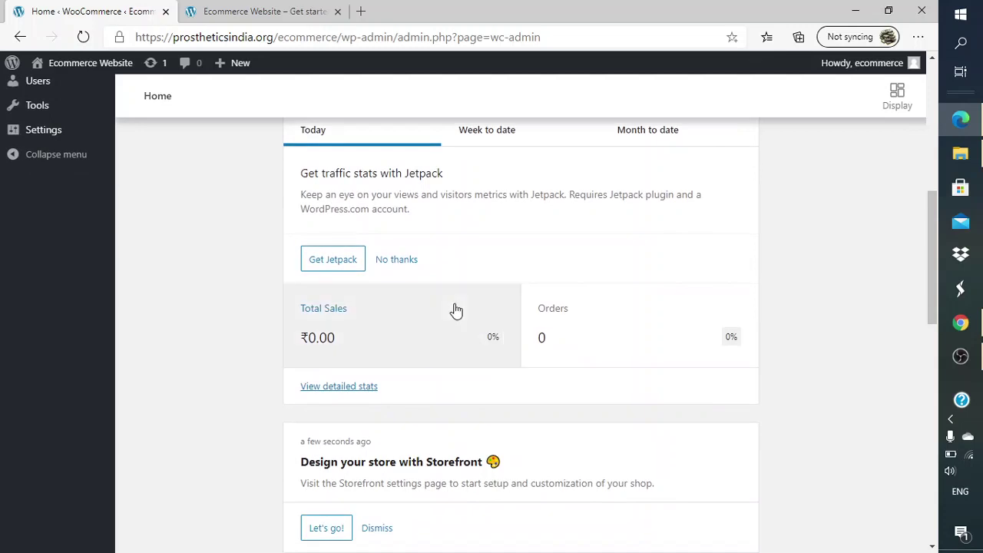
{"action": "scroll", "coordinate": [456, 310], "scroll_direction": "up", "scroll_amount": 6}
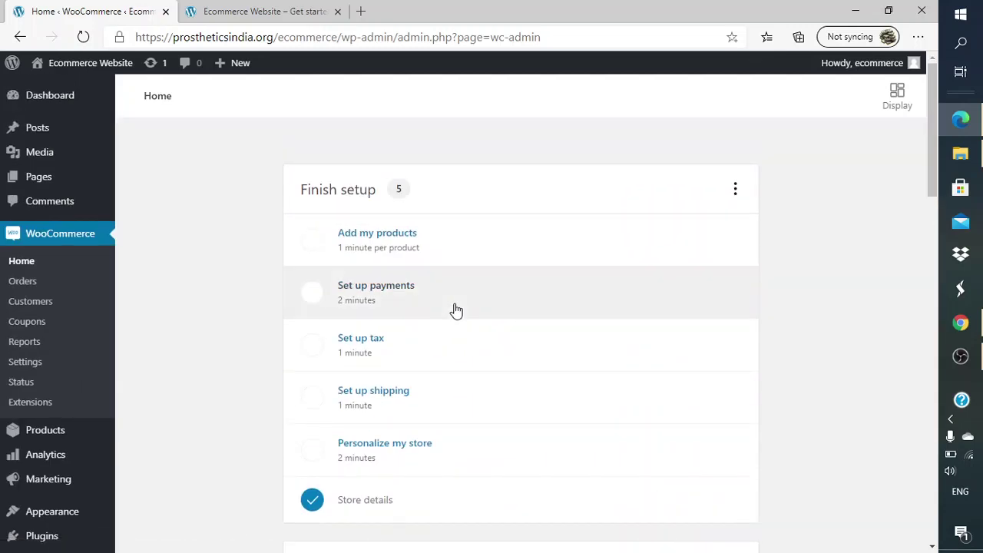
- Reload the site's front page in its own browser tab and examine the storefront layout from header to footer
{"action": "left_click", "coordinate": [246, 8]}
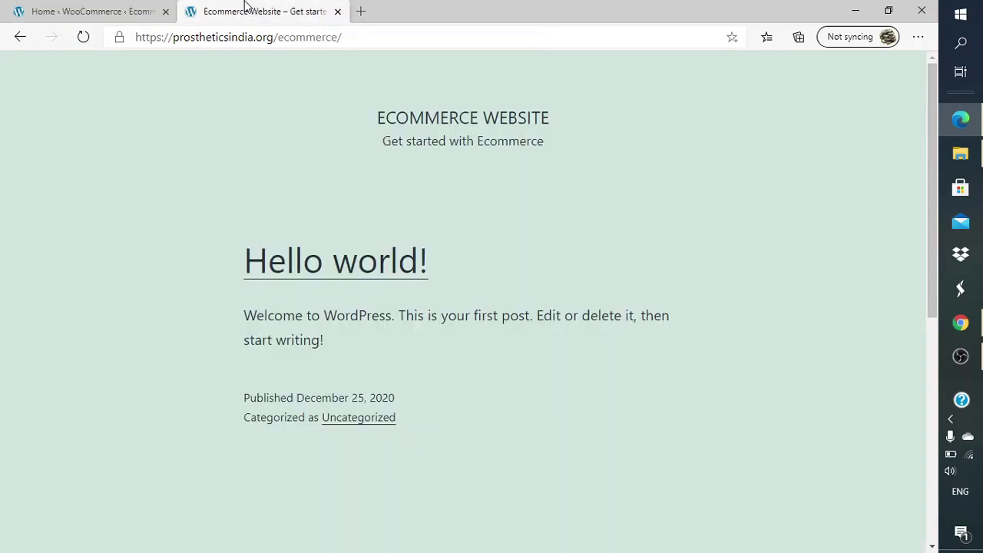
{"action": "left_click", "coordinate": [366, 36]}
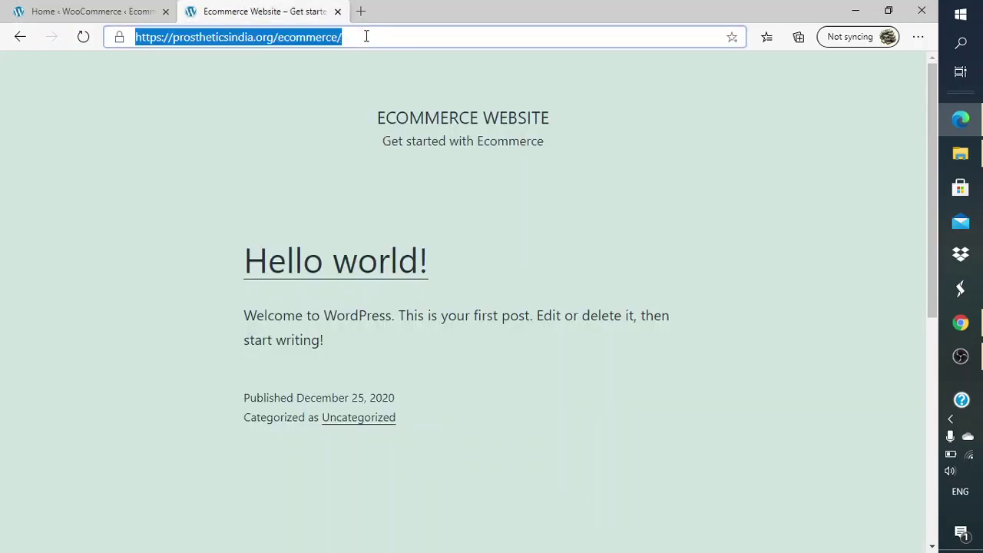
{"action": "key", "text": "Return"}
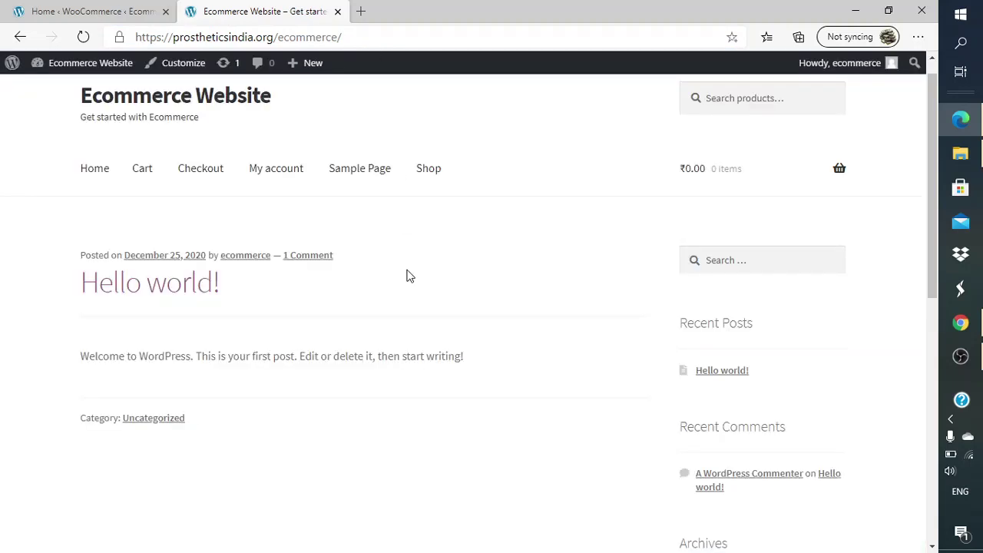
{"action": "scroll", "coordinate": [406, 275], "scroll_direction": "down", "scroll_amount": 10}
{"action": "scroll", "coordinate": [407, 274], "scroll_direction": "up", "scroll_amount": 12}
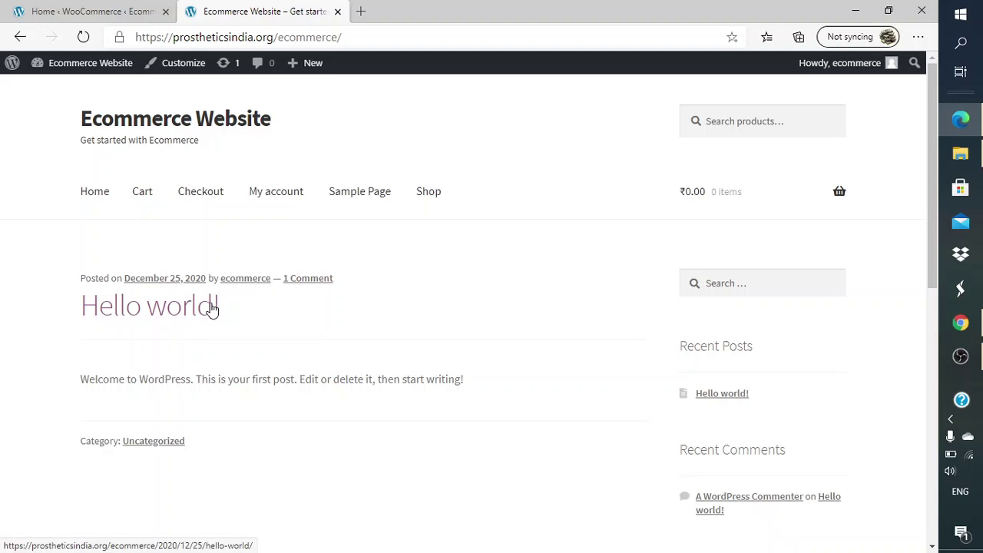
- Return to the WordPress admin, open the WooCommerce settings, and go from there to the Store Setup page
{"action": "left_click", "coordinate": [119, 7]}
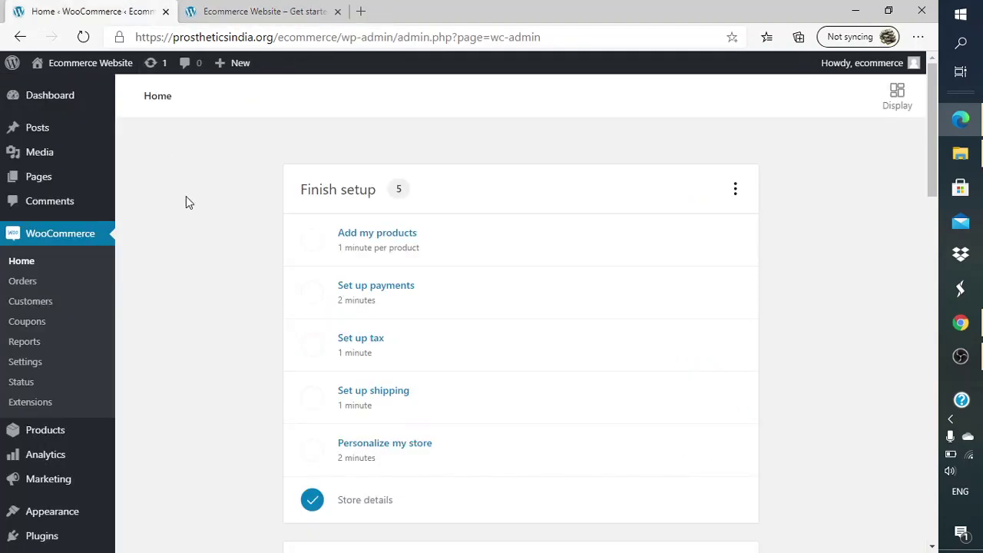
{"action": "left_click", "coordinate": [49, 366]}
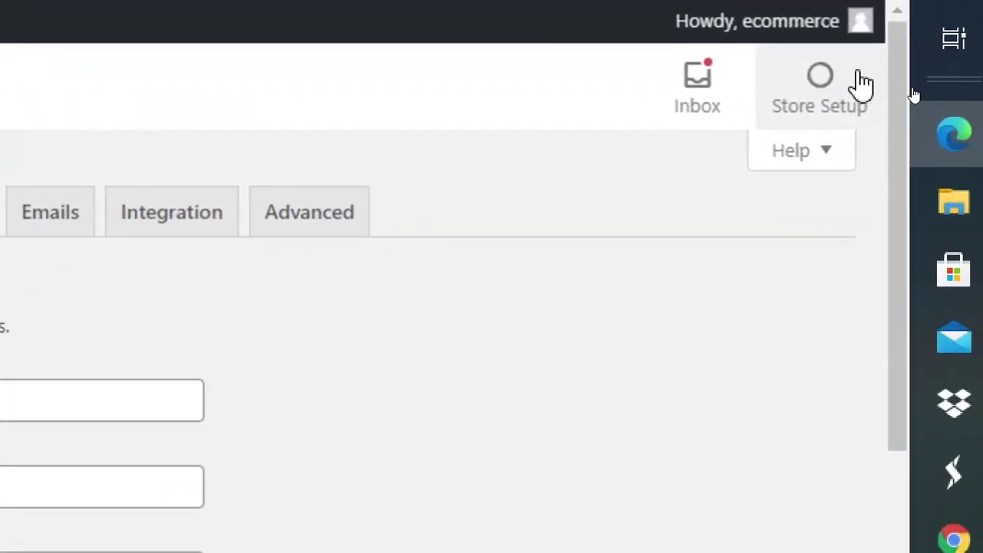
{"action": "left_click", "coordinate": [814, 90]}
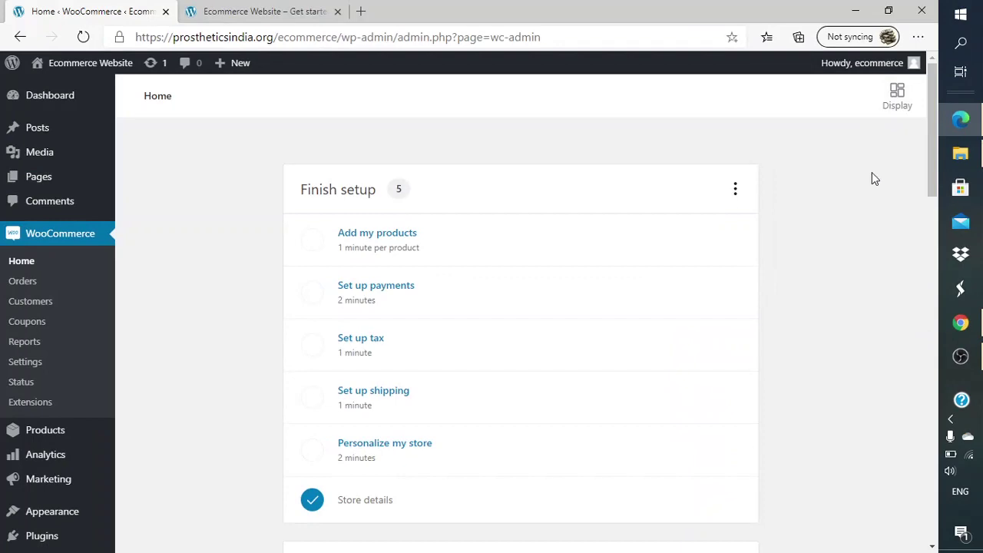
- Examine the whole WooCommerce home page, including the setup tasks, stats overview and inbox suggestions
{"action": "scroll", "coordinate": [872, 178], "scroll_direction": "down", "scroll_amount": 6}
{"action": "scroll", "coordinate": [872, 178], "scroll_direction": "up", "scroll_amount": 3}
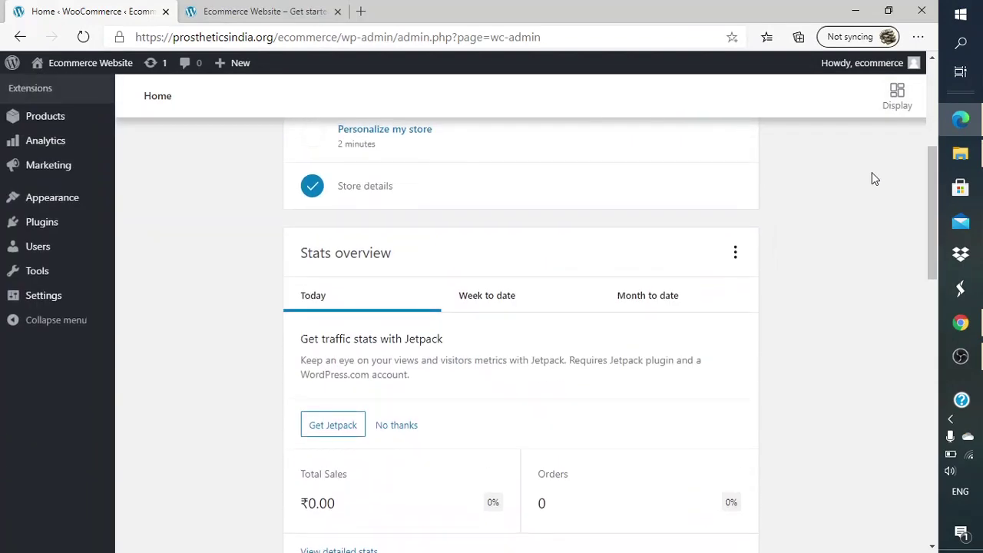
{"action": "scroll", "coordinate": [872, 178], "scroll_direction": "down", "scroll_amount": 5}
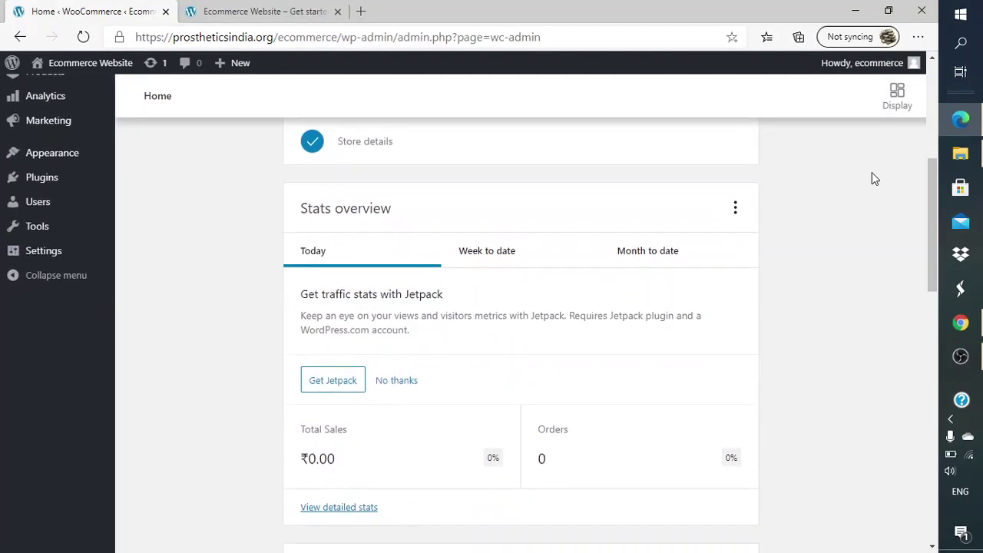
{"action": "scroll", "coordinate": [874, 178], "scroll_direction": "down", "scroll_amount": 4}
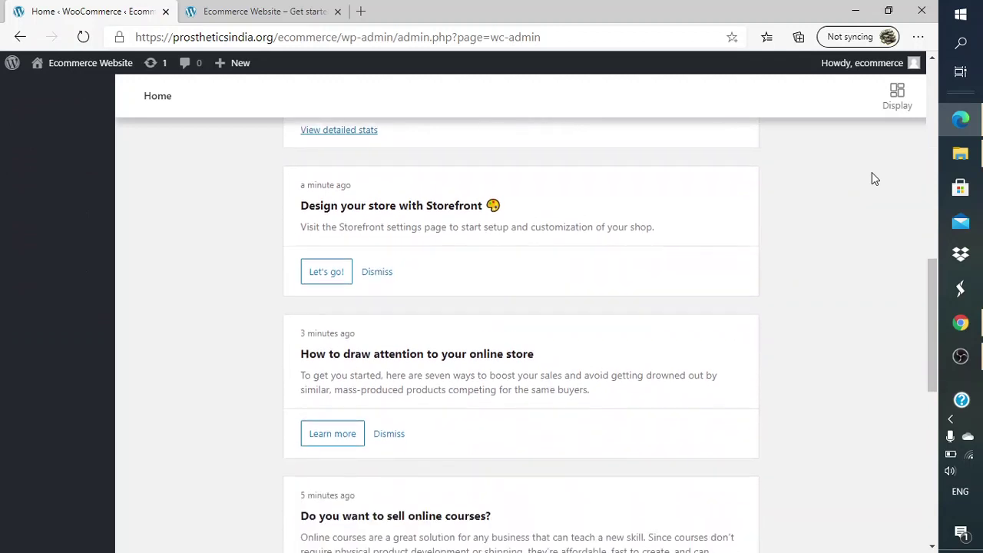
{"action": "scroll", "coordinate": [873, 178], "scroll_direction": "down", "scroll_amount": 3}
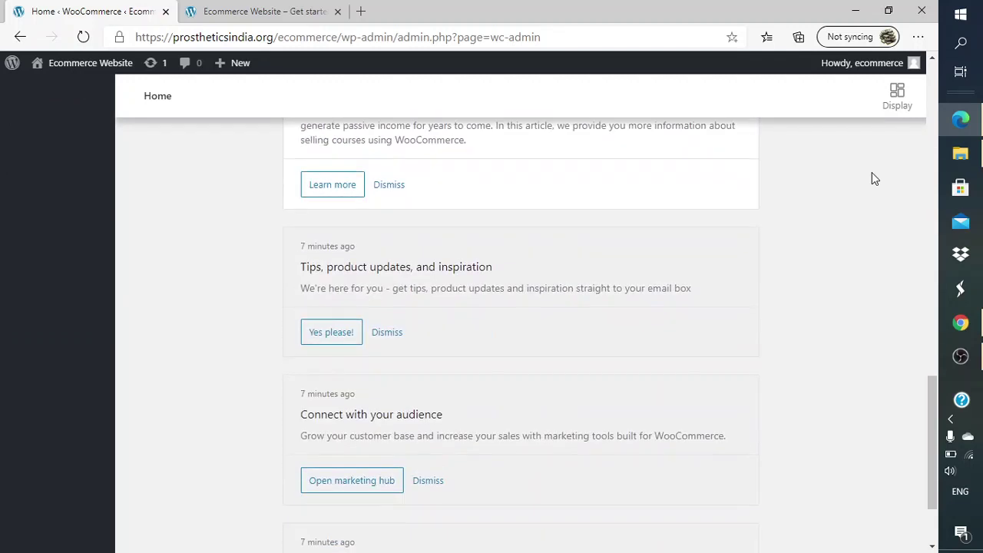
{"action": "scroll", "coordinate": [873, 179], "scroll_direction": "down", "scroll_amount": 1}
{"action": "scroll", "coordinate": [874, 178], "scroll_direction": "up", "scroll_amount": 1}
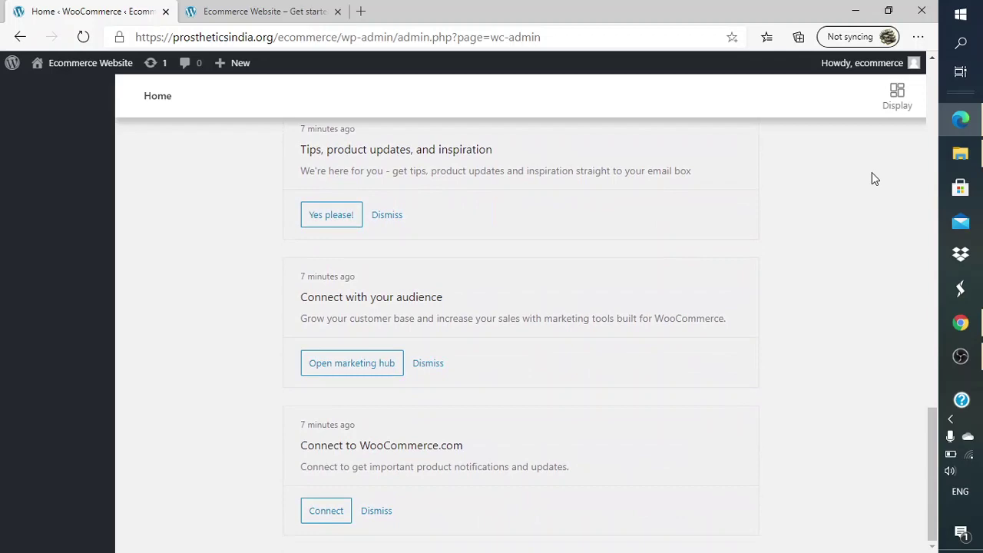
{"action": "scroll", "coordinate": [874, 178], "scroll_direction": "up", "scroll_amount": 5}
{"action": "scroll", "coordinate": [873, 177], "scroll_direction": "up", "scroll_amount": 10}
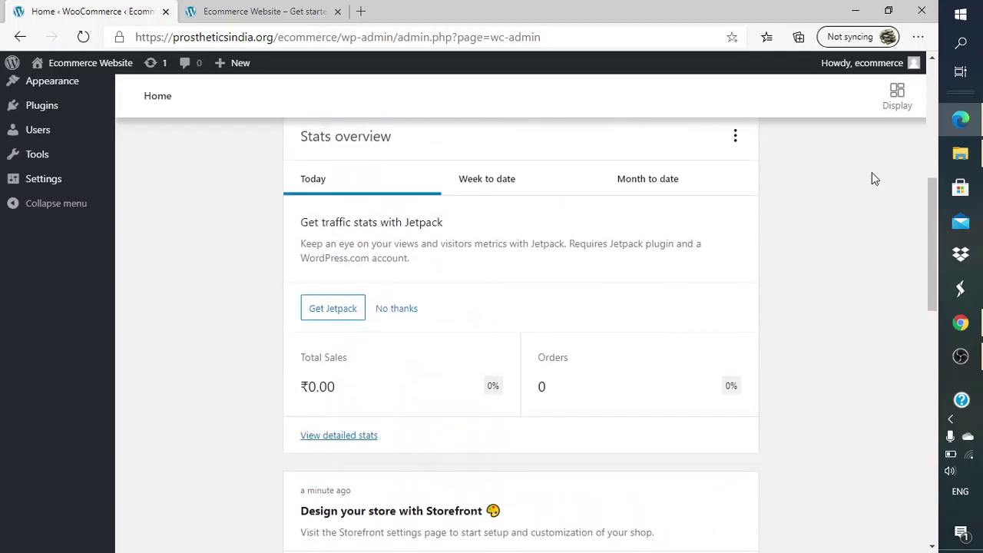
{"action": "scroll", "coordinate": [873, 178], "scroll_direction": "up", "scroll_amount": 3}
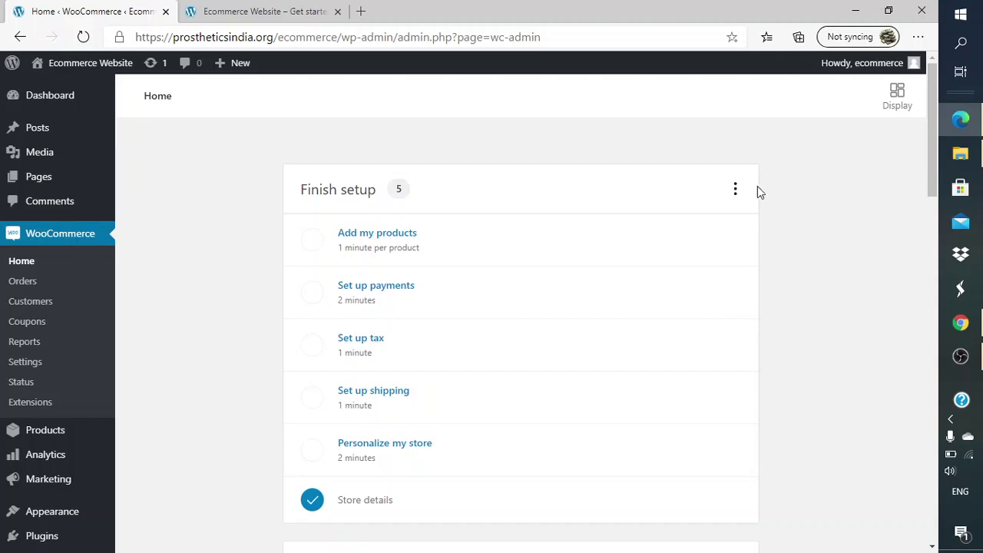
- Check the options of the Finish setup card and set the WooCommerce home layout to two columns
{"action": "left_click", "coordinate": [738, 191]}
{"action": "left_click", "coordinate": [739, 193]}
{"action": "left_click", "coordinate": [895, 112]}
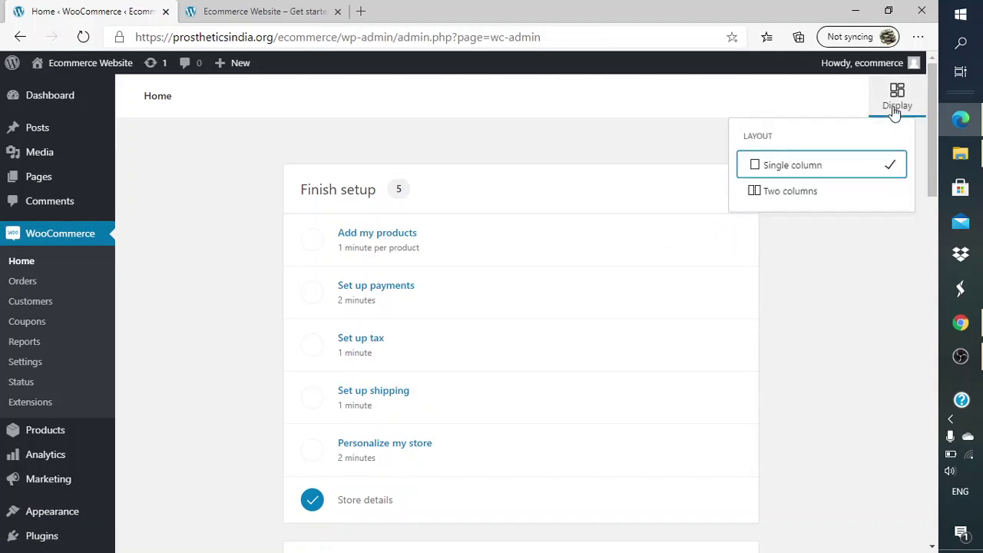
{"action": "left_click", "coordinate": [792, 194]}
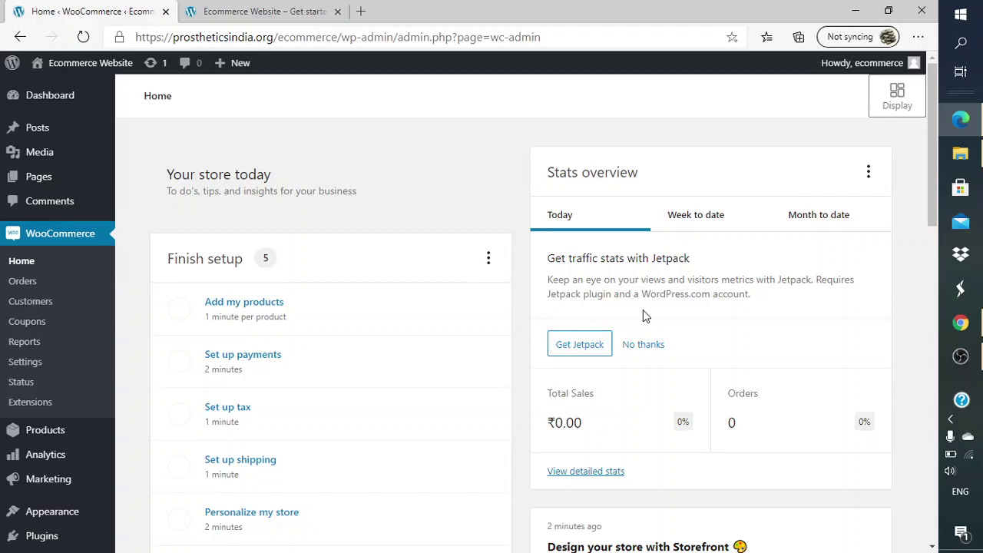
- Read the "Design your store with Storefront" suggestion and open its Storefront setup page
{"action": "scroll", "coordinate": [643, 310], "scroll_direction": "down", "scroll_amount": 5}
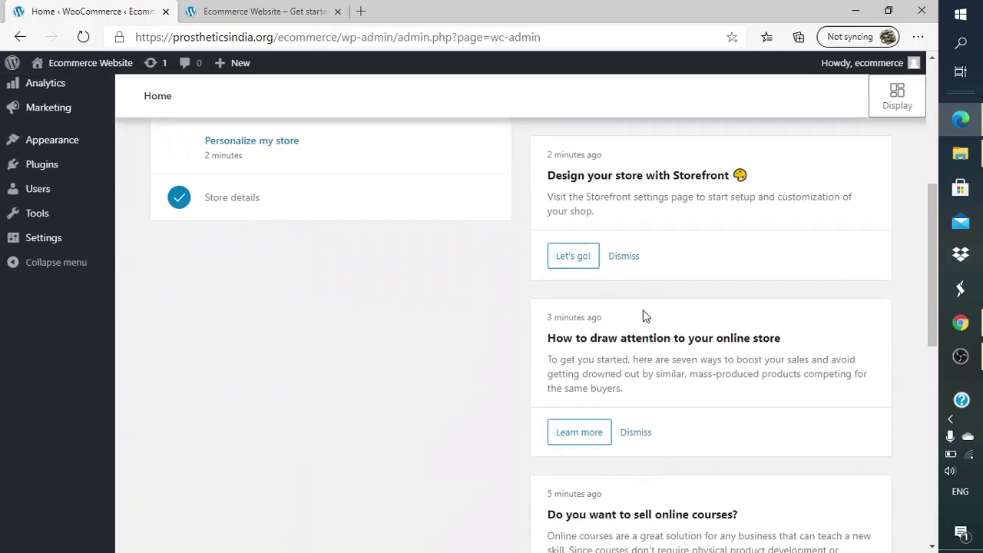
{"action": "triple_click", "coordinate": [582, 196]}
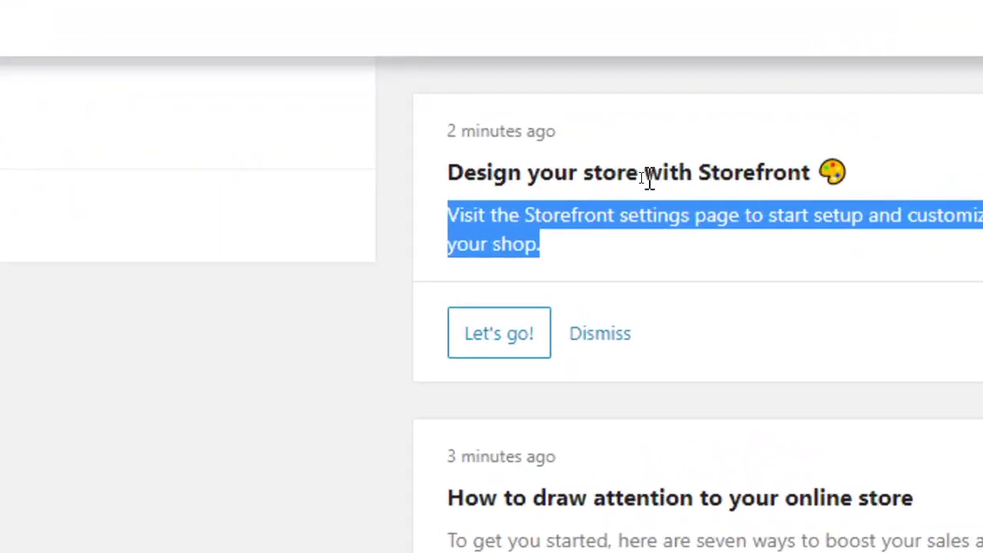
{"action": "triple_click", "coordinate": [492, 178]}
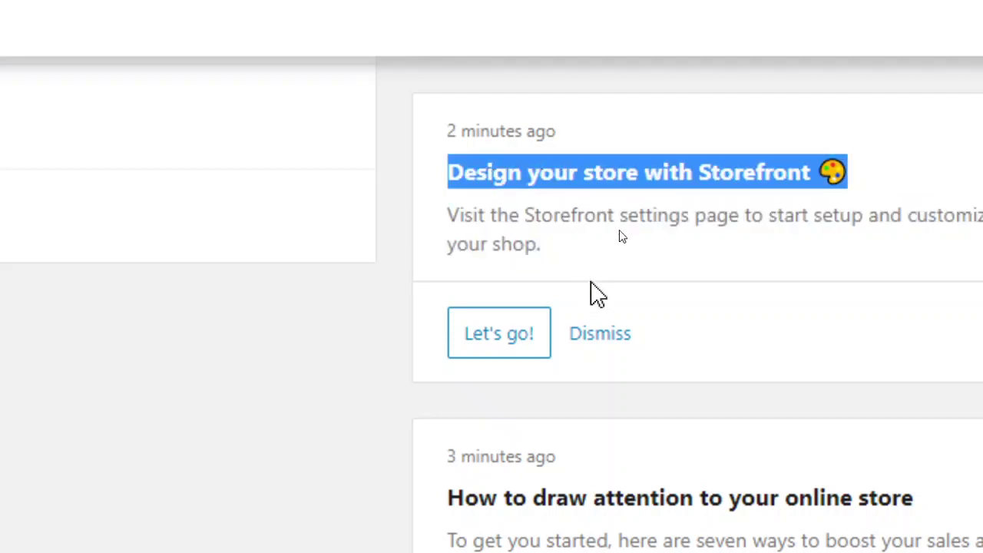
{"action": "left_click", "coordinate": [591, 292]}
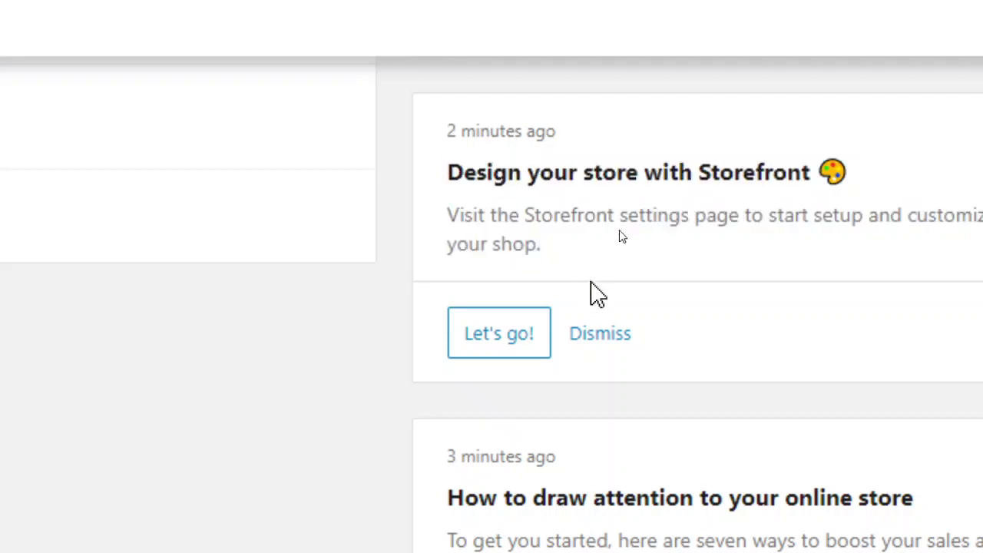
{"action": "left_click", "coordinate": [500, 350]}
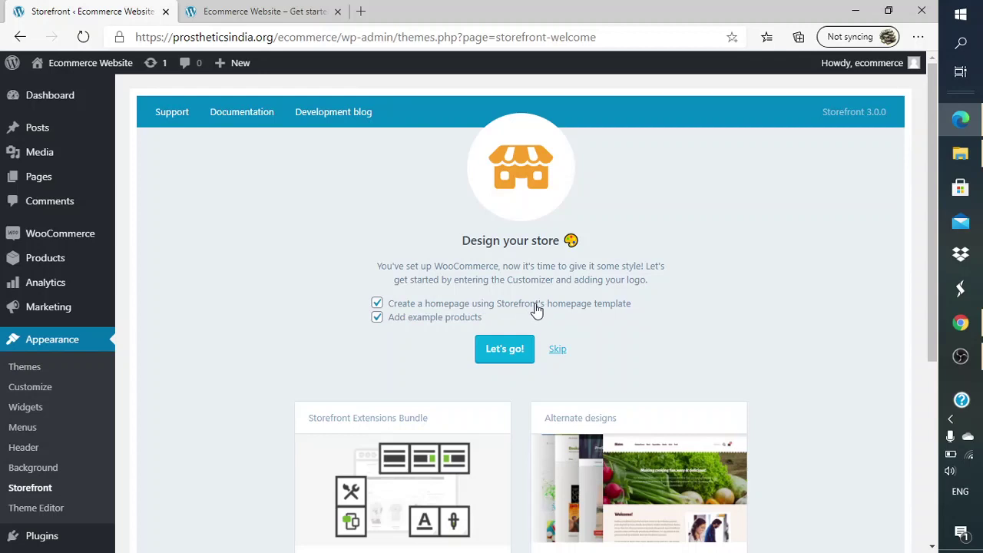
- Look over the Storefront setup page and start the store design with the homepage template and example products enabled
{"action": "scroll", "coordinate": [499, 316], "scroll_direction": "down", "scroll_amount": 1}
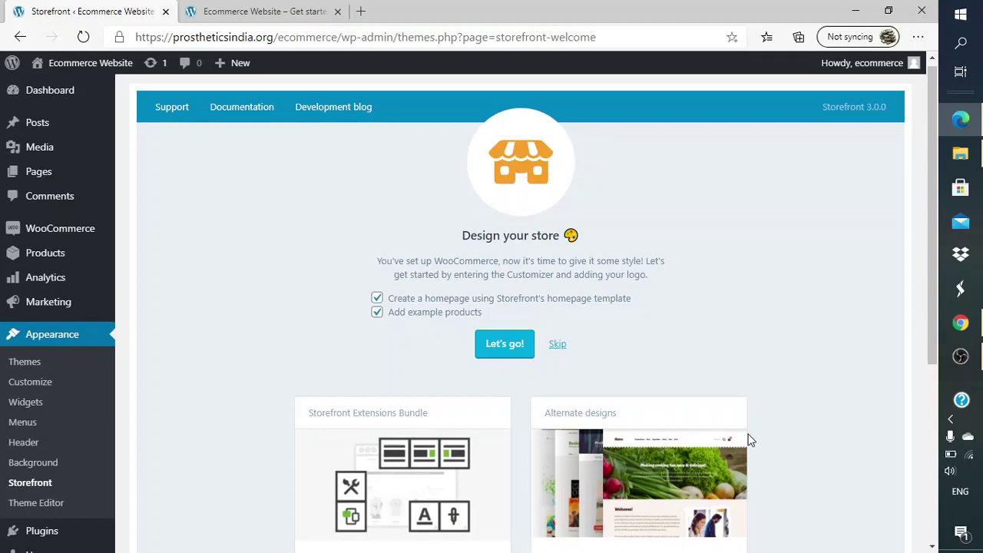
{"action": "scroll", "coordinate": [719, 364], "scroll_direction": "down", "scroll_amount": 4}
{"action": "scroll", "coordinate": [720, 364], "scroll_direction": "up", "scroll_amount": 4}
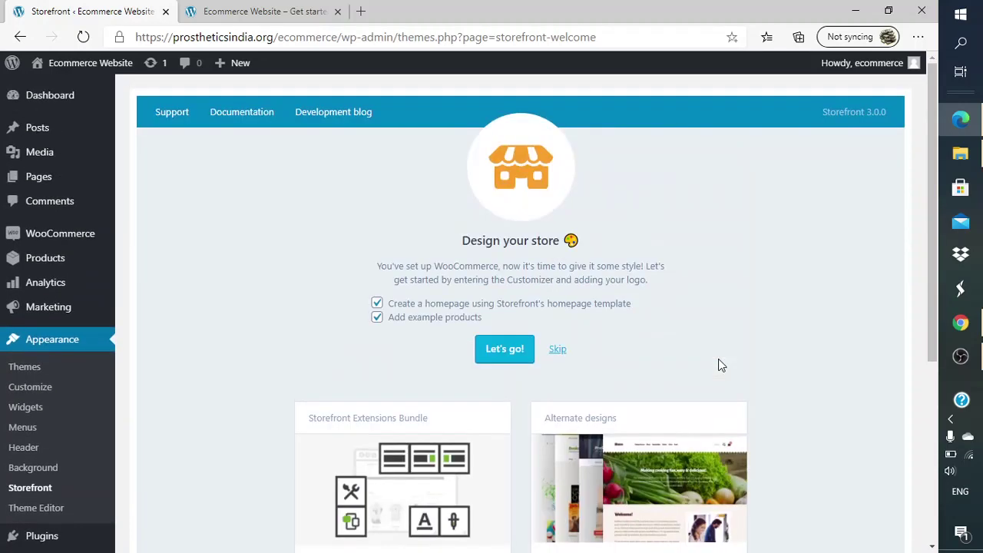
{"action": "left_click", "coordinate": [378, 322]}
{"action": "left_click", "coordinate": [378, 322]}
{"action": "left_click", "coordinate": [505, 349]}
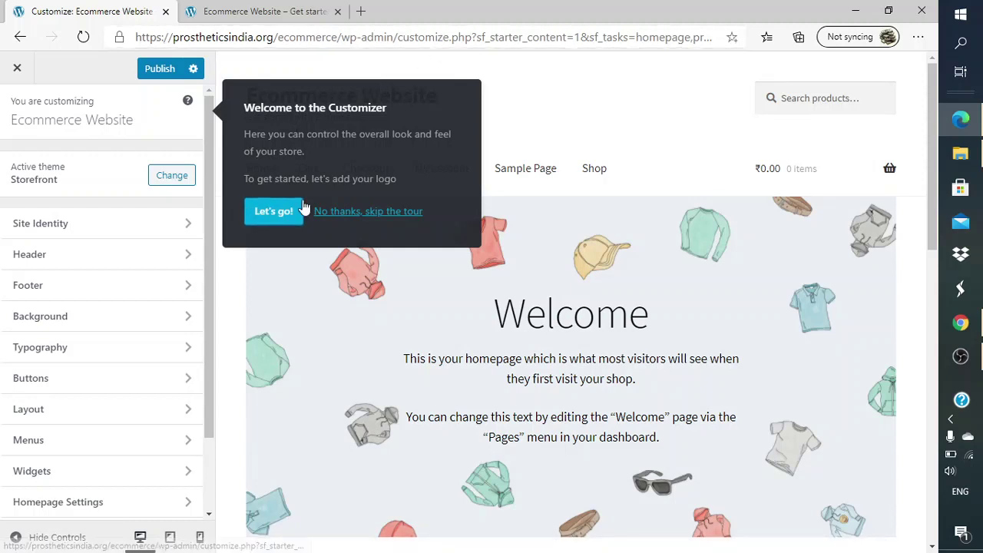
- Skip the Customizer welcome tour and look through the homepage preview down to its product sections
{"action": "scroll", "coordinate": [337, 458], "scroll_direction": "down", "scroll_amount": 10}
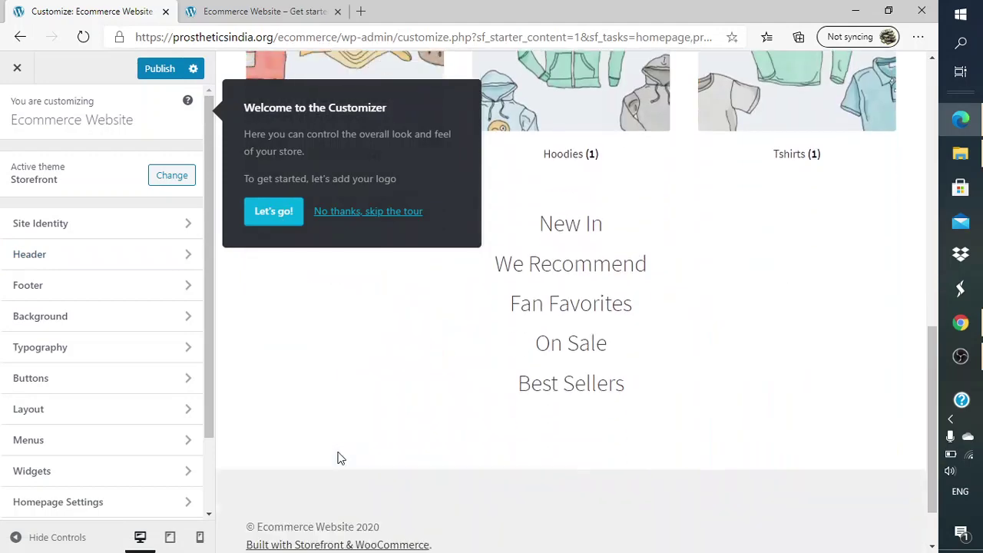
{"action": "scroll", "coordinate": [338, 458], "scroll_direction": "up", "scroll_amount": 10}
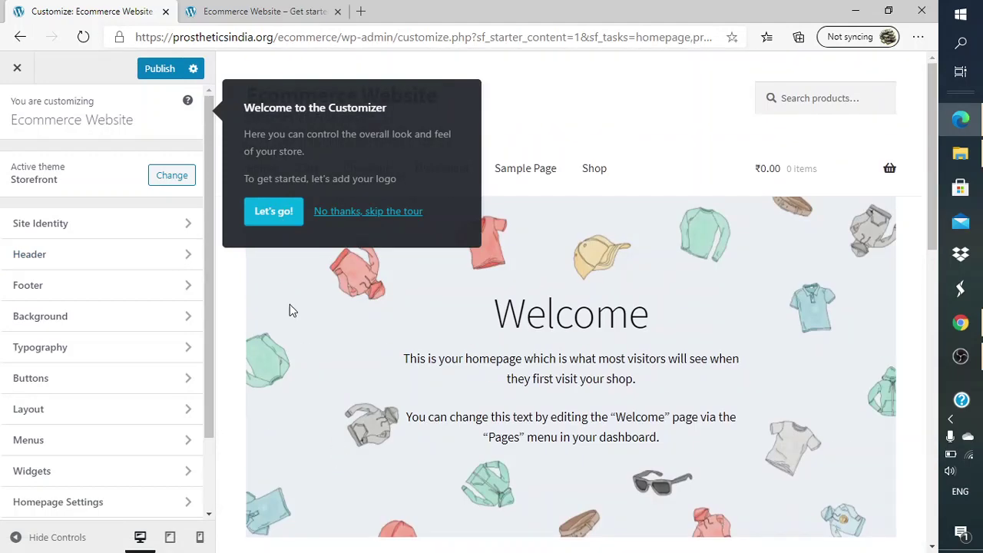
{"action": "left_click", "coordinate": [359, 214]}
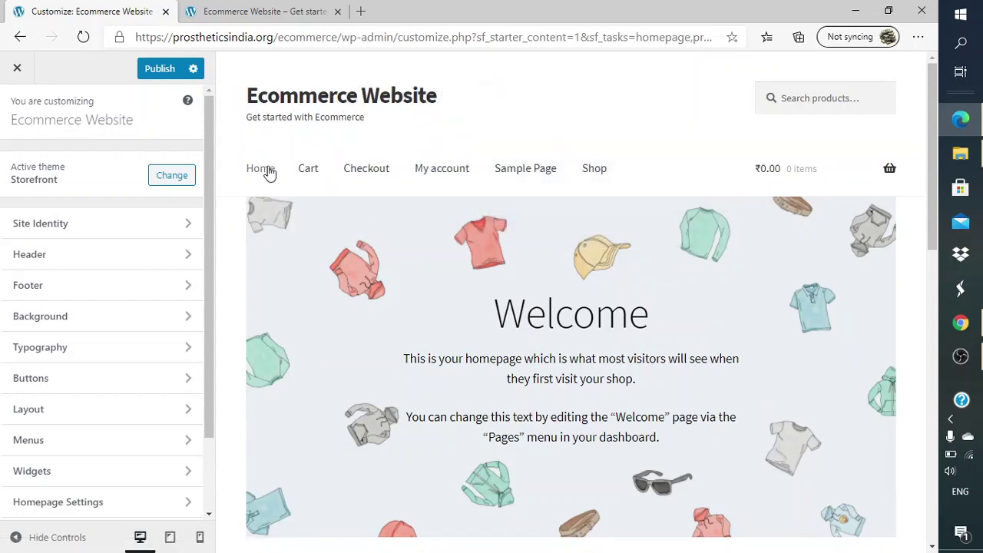
{"action": "scroll", "coordinate": [364, 256], "scroll_direction": "down", "scroll_amount": 9}
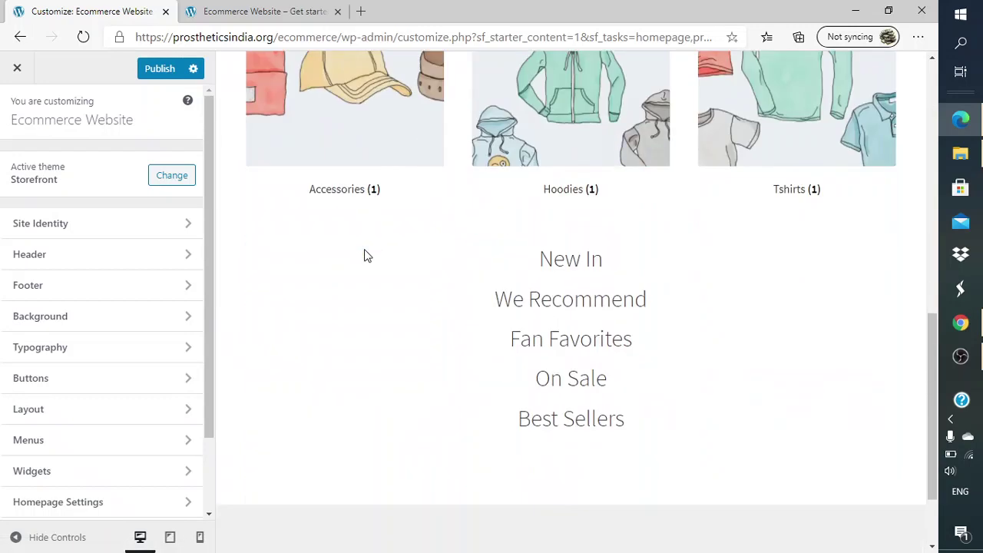
{"action": "scroll", "coordinate": [364, 256], "scroll_direction": "up", "scroll_amount": 3}
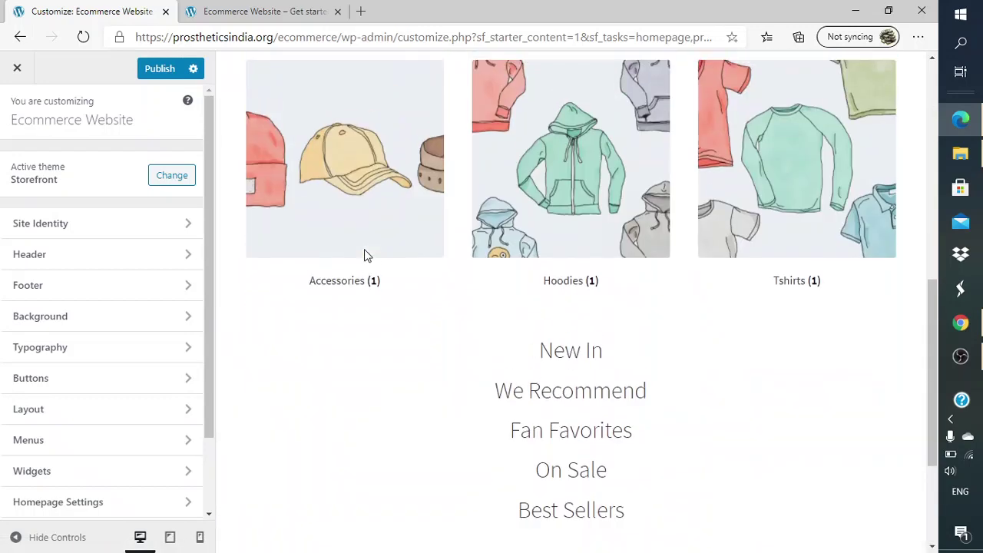
- Check the footer color options, and try green #81d742 and yellow #eeee22 as the site background before restoring white #ffffff
{"action": "left_click", "coordinate": [117, 282]}
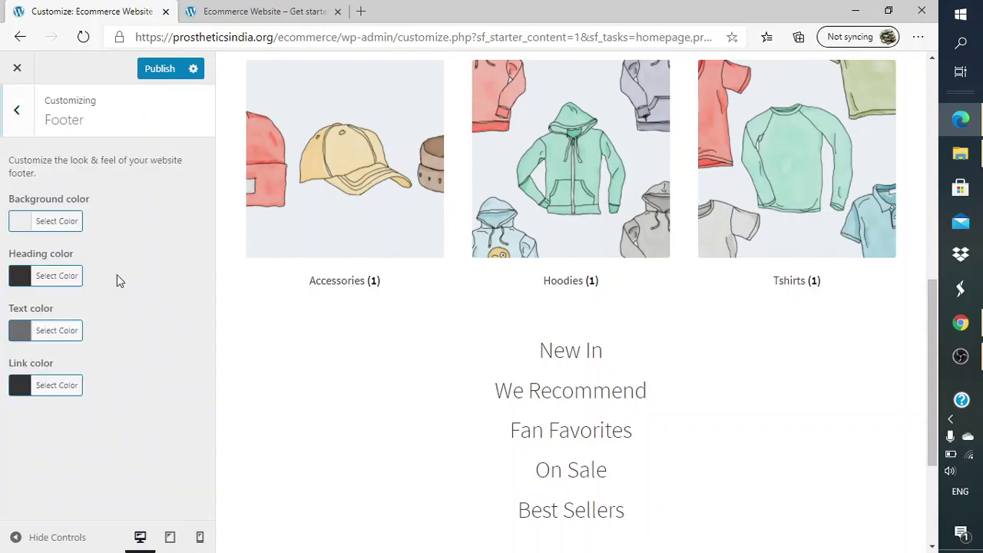
{"action": "left_click", "coordinate": [17, 123]}
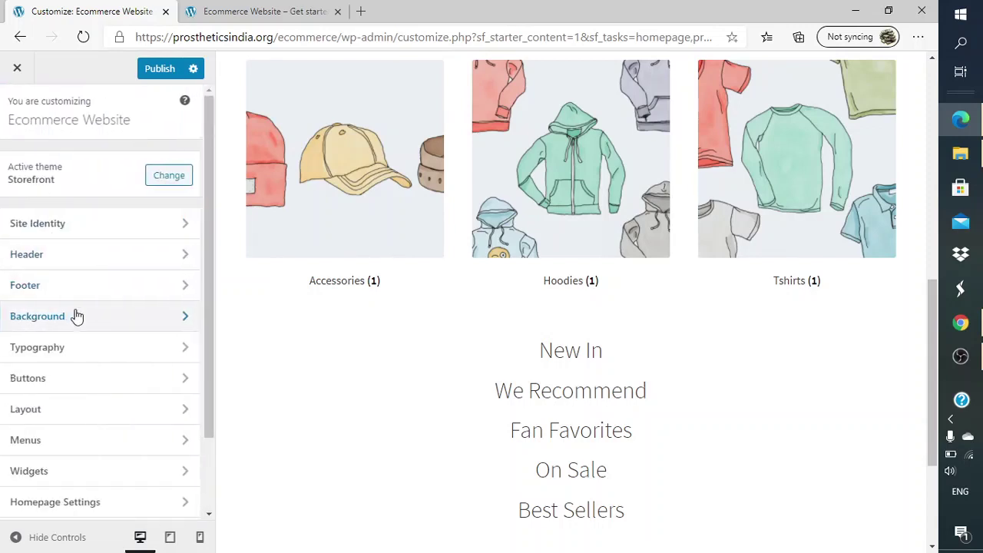
{"action": "left_click", "coordinate": [76, 316]}
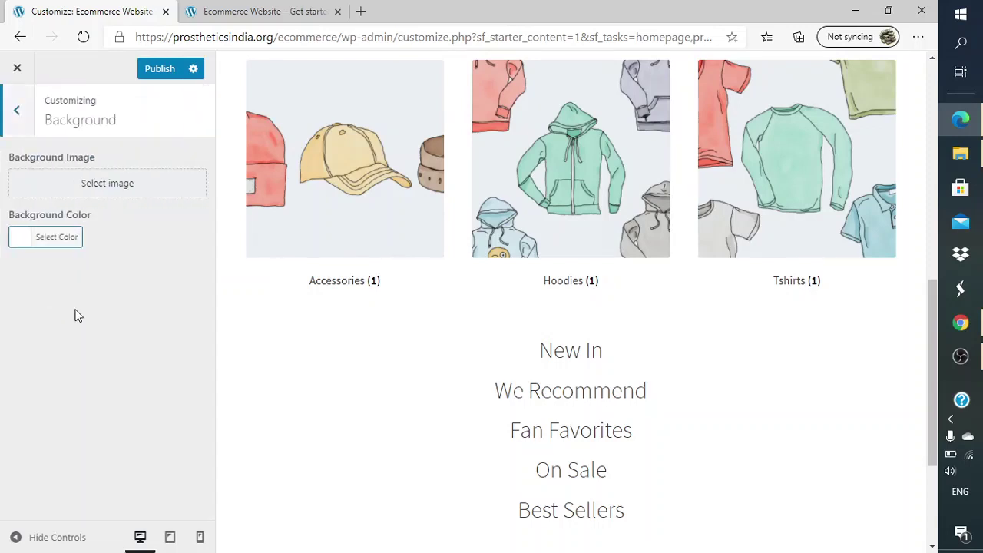
{"action": "left_click", "coordinate": [40, 238]}
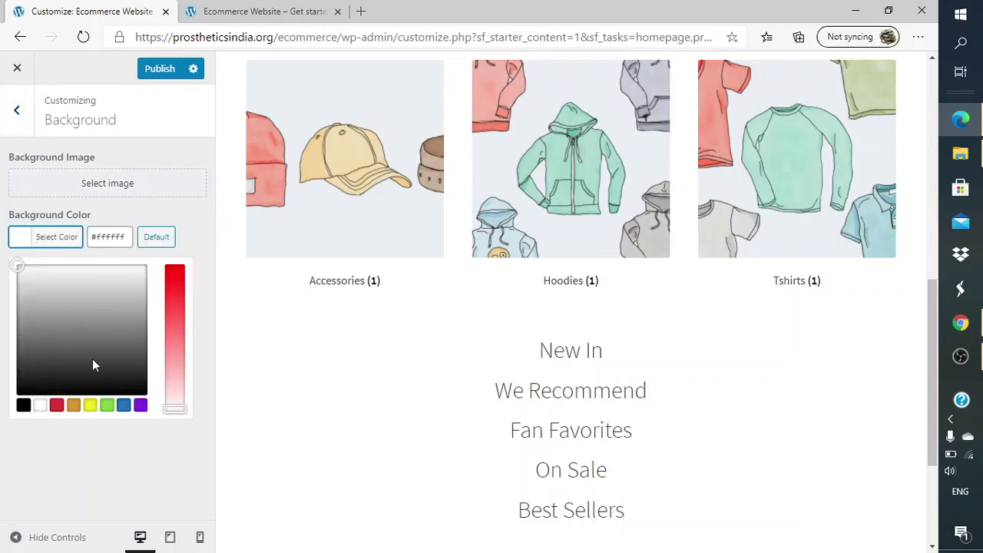
{"action": "left_click", "coordinate": [111, 408]}
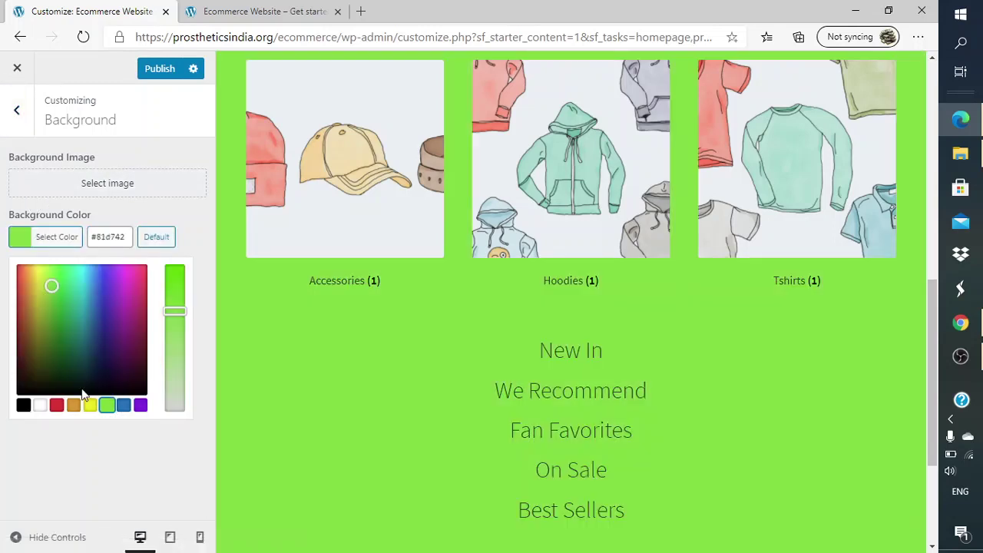
{"action": "left_click", "coordinate": [90, 407]}
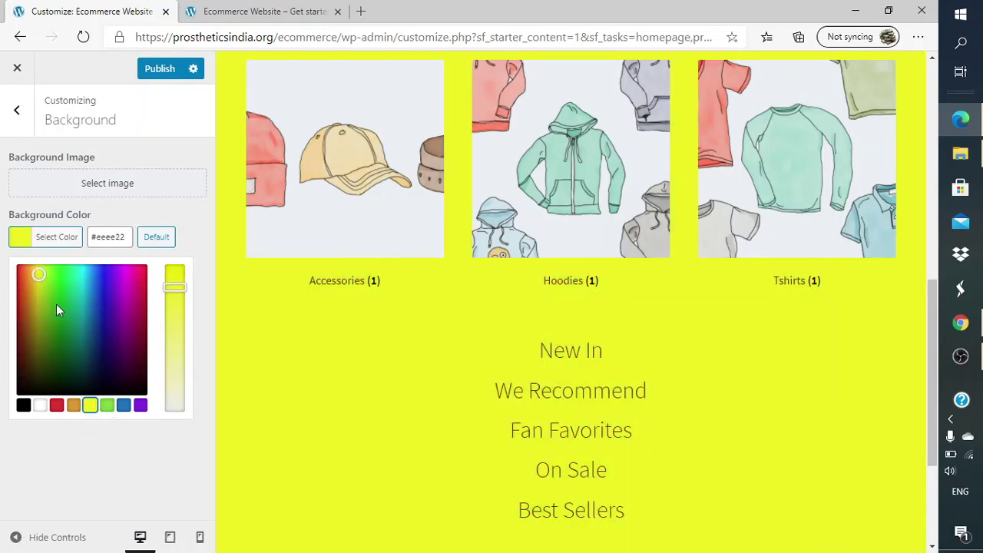
{"action": "left_click", "coordinate": [40, 407]}
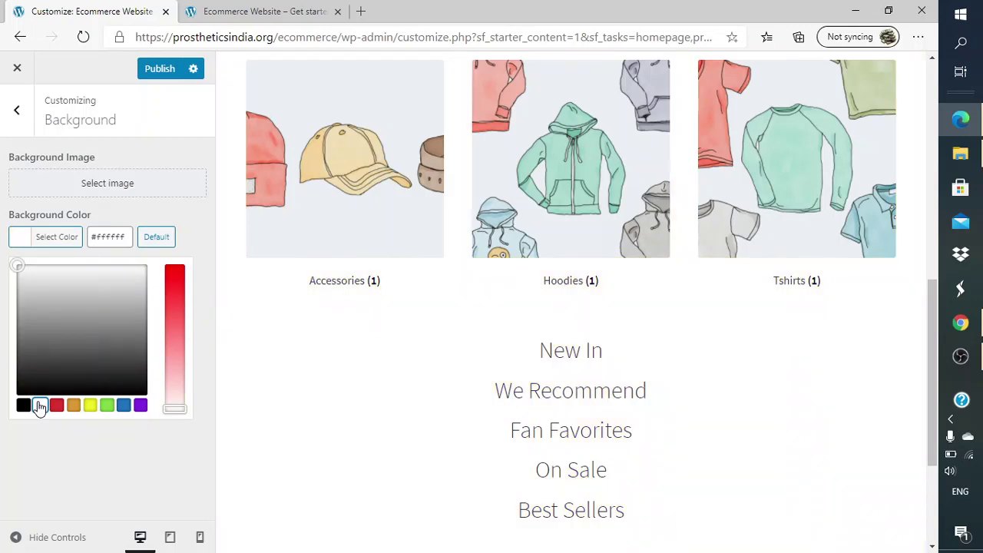
{"action": "left_click", "coordinate": [80, 461]}
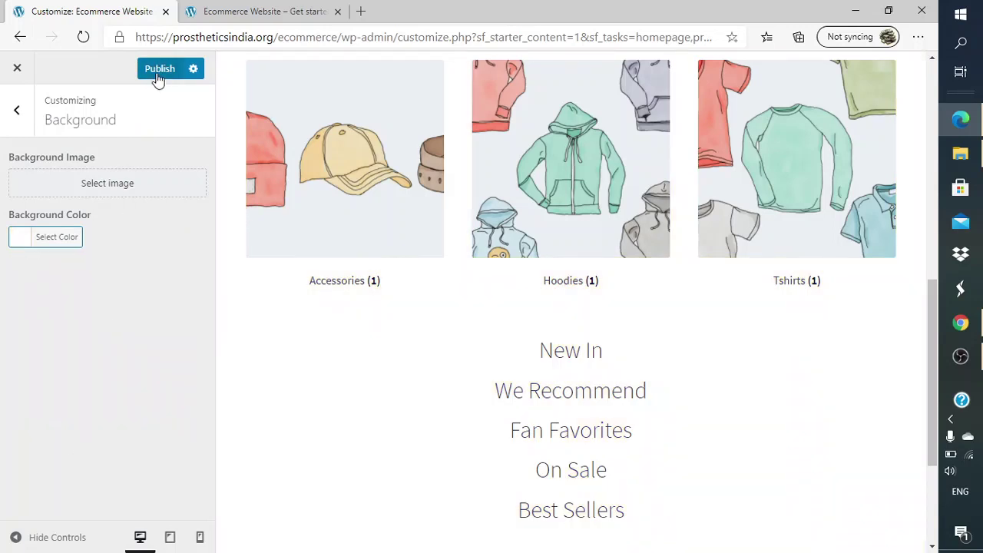
- Switch to the live site and check its whole front page before publishing the new design
{"action": "left_click", "coordinate": [215, 12]}
{"action": "scroll", "coordinate": [287, 174], "scroll_direction": "down", "scroll_amount": 10}
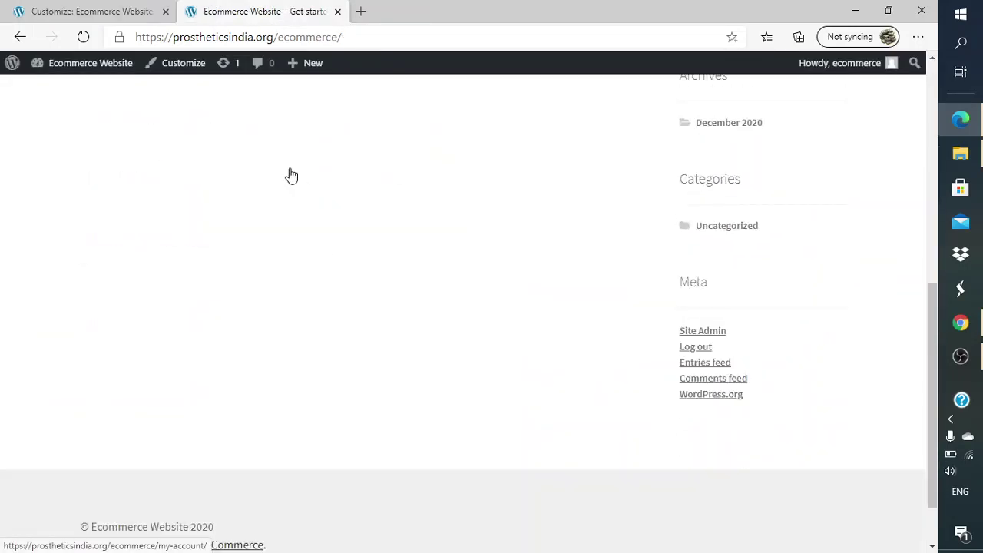
{"action": "scroll", "coordinate": [289, 174], "scroll_direction": "up", "scroll_amount": 10}
{"action": "left_click", "coordinate": [291, 175]}
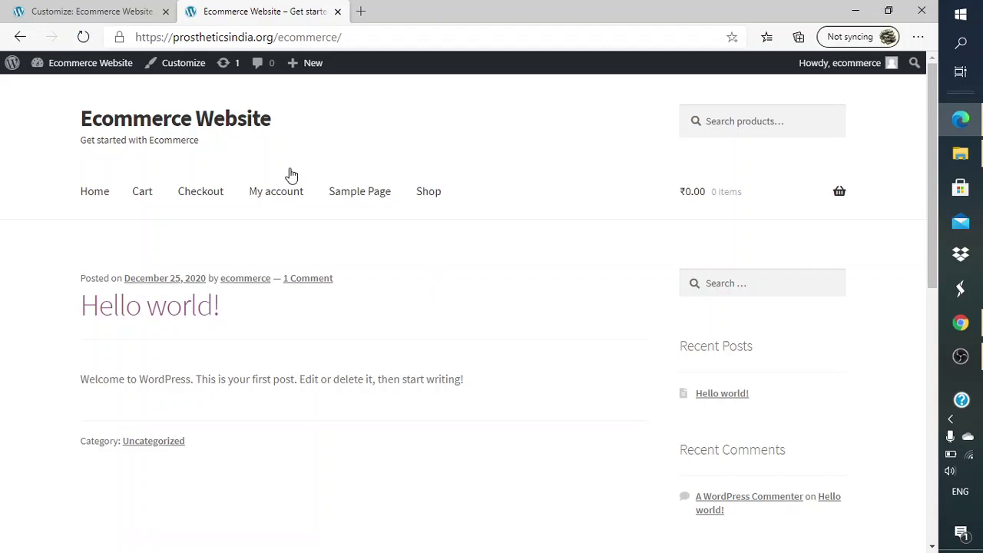
{"action": "left_click", "coordinate": [292, 175]}
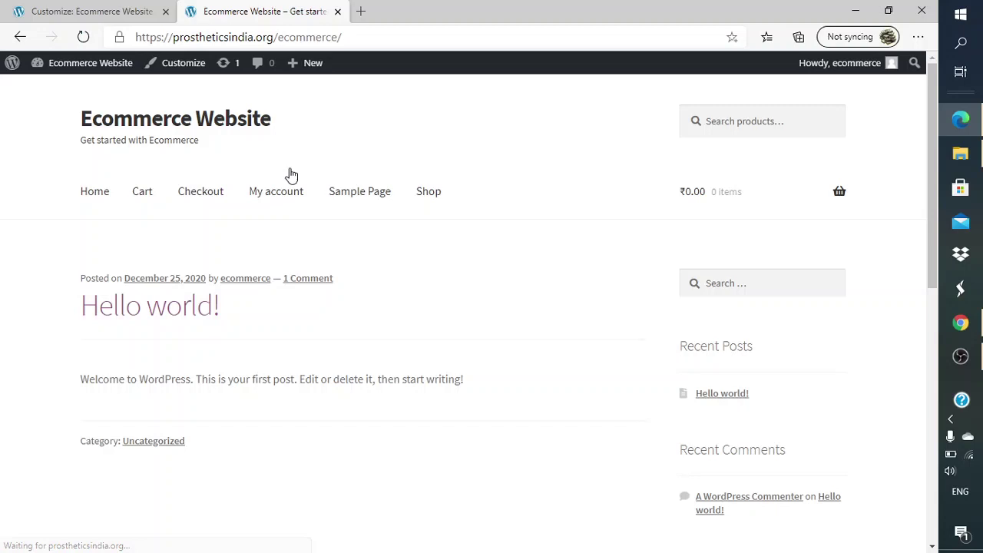
{"action": "mouse_move", "coordinate": [80, 65]}
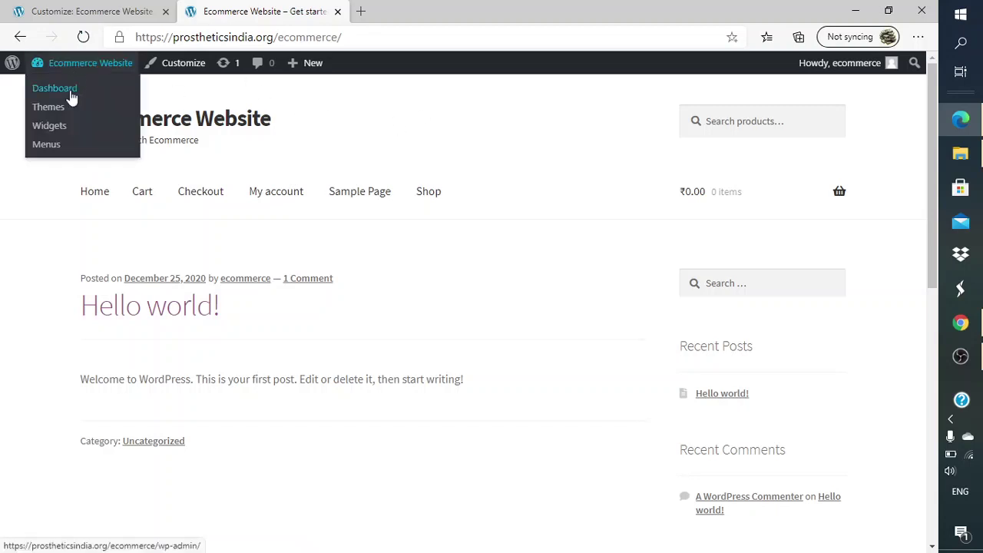
- Publish the Customizer design and reload the live site's home page
{"action": "left_click", "coordinate": [125, 11]}
{"action": "left_click", "coordinate": [159, 69]}
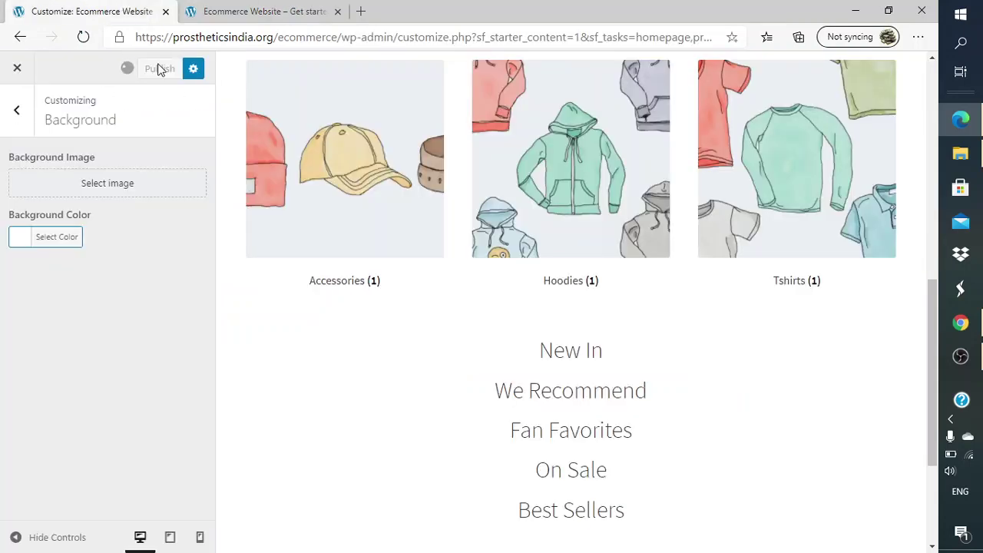
{"action": "left_click", "coordinate": [219, 8]}
{"action": "left_click", "coordinate": [292, 37]}
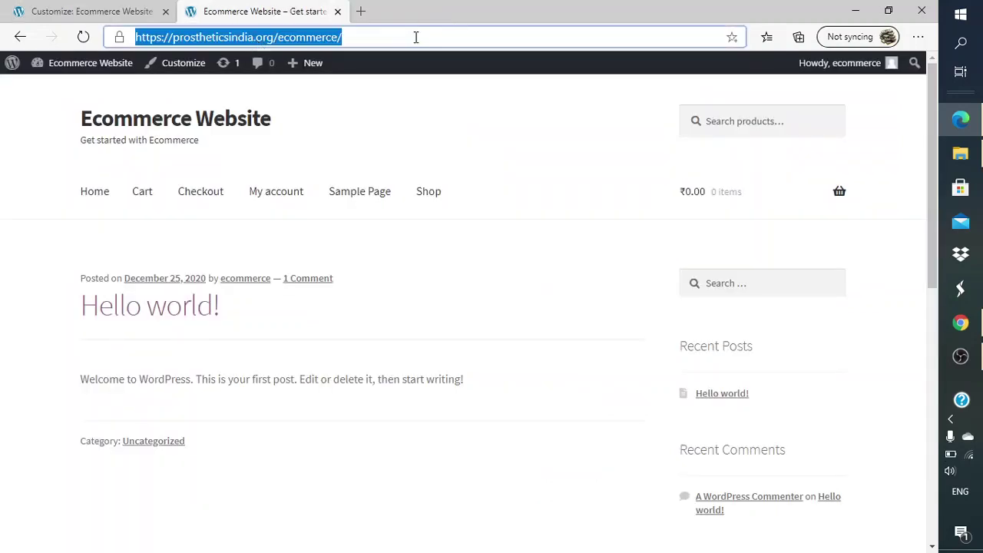
{"action": "key", "text": "Return"}
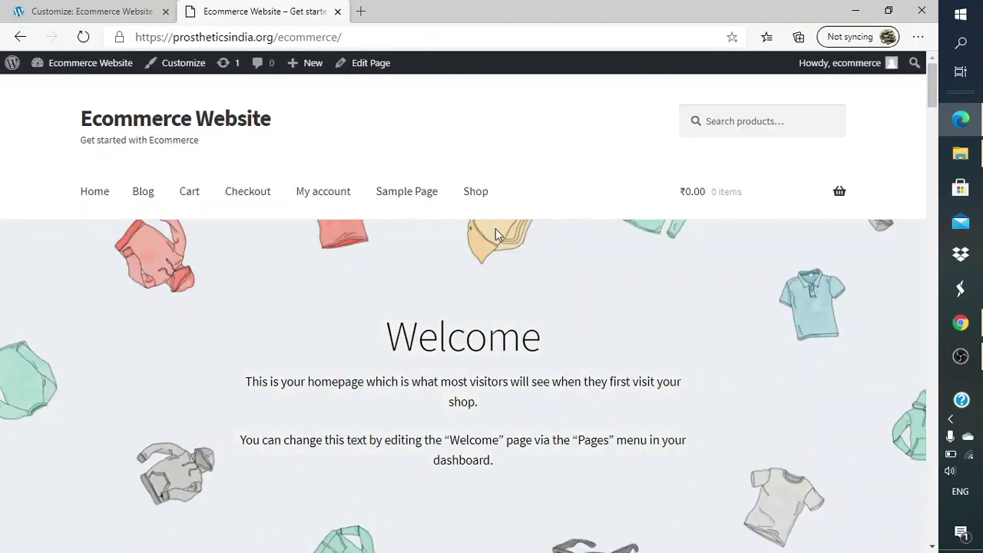
- Examine the published homepage, including the welcome banner and the recommended, on-sale and best-seller product sections
{"action": "scroll", "coordinate": [496, 229], "scroll_direction": "down", "scroll_amount": 10}
{"action": "scroll", "coordinate": [497, 236], "scroll_direction": "down", "scroll_amount": 3}
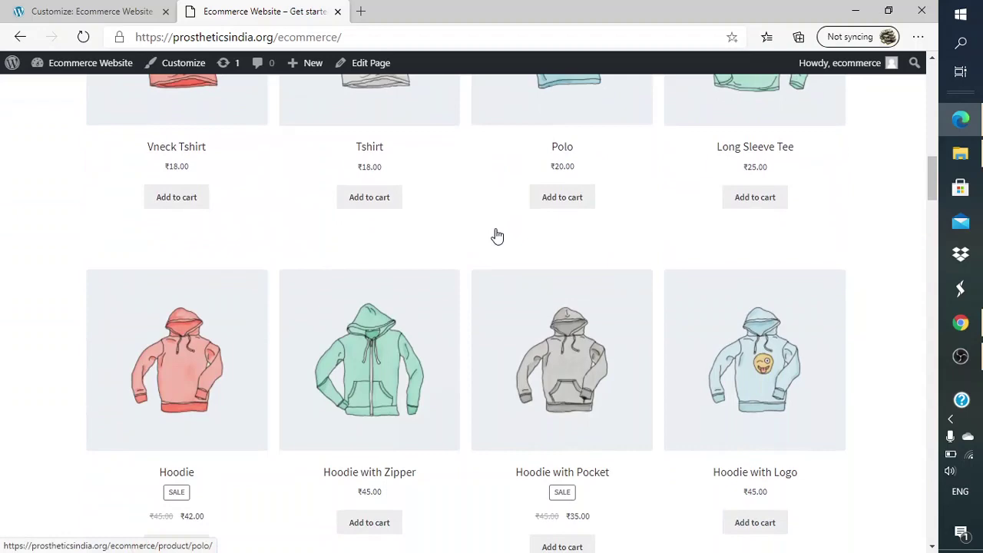
{"action": "scroll", "coordinate": [498, 236], "scroll_direction": "down", "scroll_amount": 15}
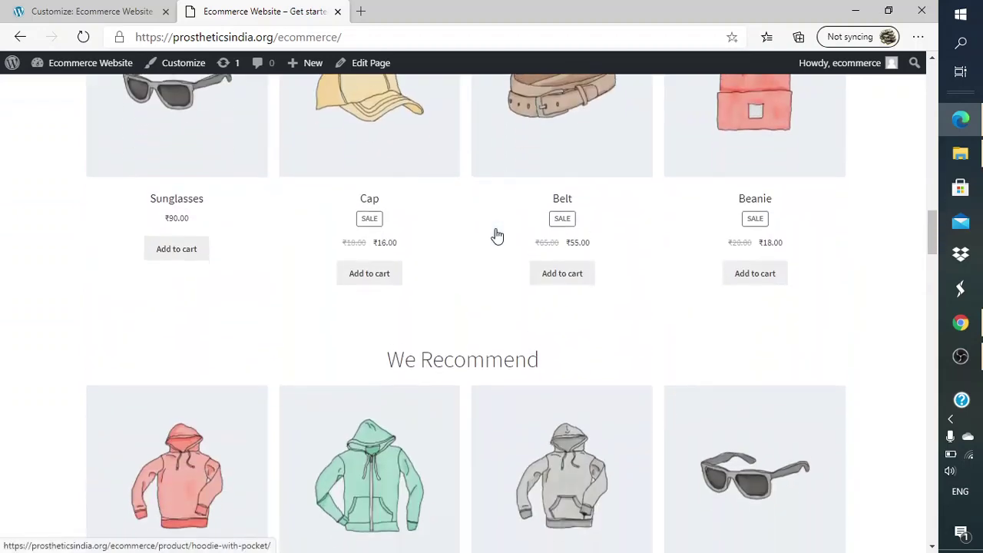
{"action": "scroll", "coordinate": [497, 236], "scroll_direction": "down", "scroll_amount": 10}
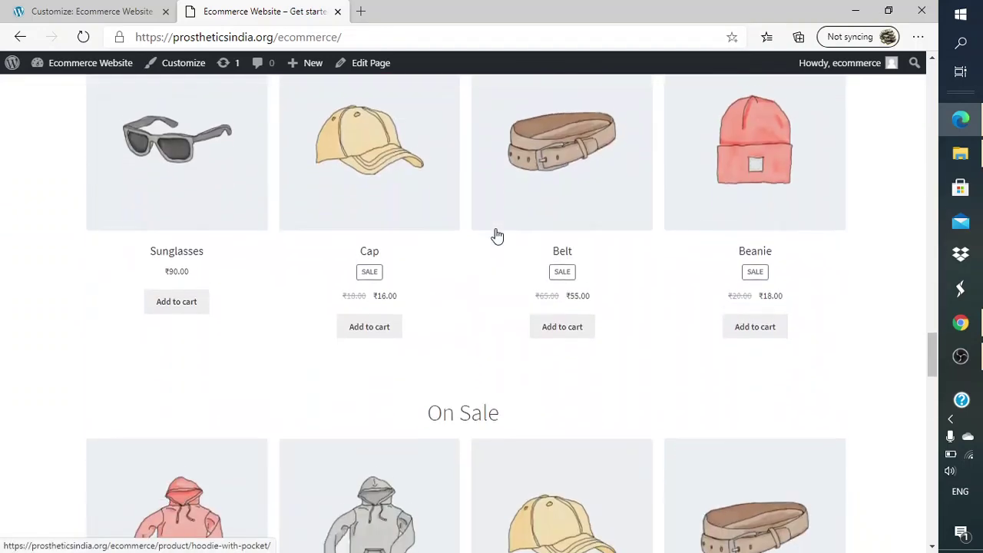
{"action": "scroll", "coordinate": [497, 236], "scroll_direction": "down", "scroll_amount": 10}
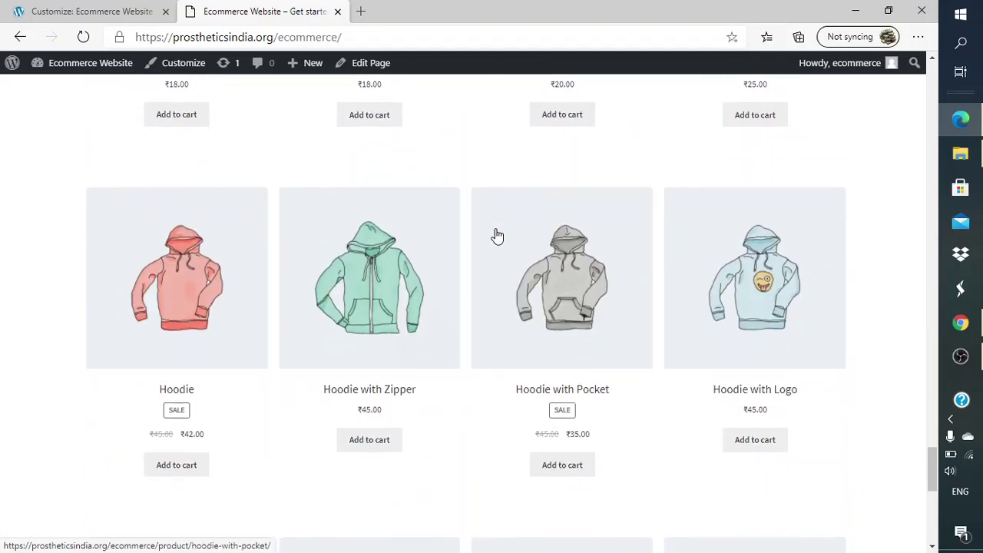
{"action": "scroll", "coordinate": [497, 236], "scroll_direction": "up", "scroll_amount": 7}
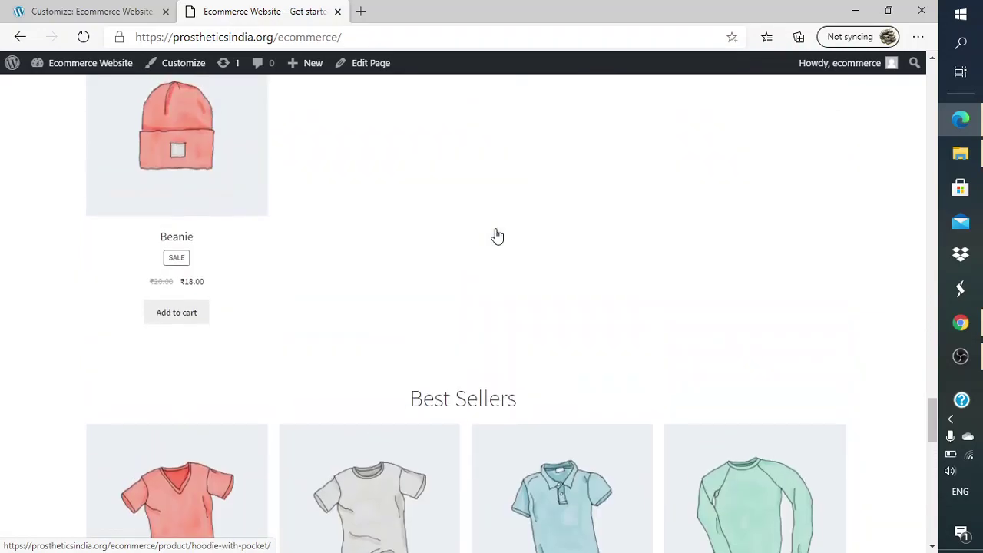
{"action": "scroll", "coordinate": [497, 236], "scroll_direction": "down", "scroll_amount": 8}
{"action": "scroll", "coordinate": [497, 235], "scroll_direction": "up", "scroll_amount": 2}
{"action": "scroll", "coordinate": [497, 236], "scroll_direction": "down", "scroll_amount": 3}
{"action": "scroll", "coordinate": [497, 236], "scroll_direction": "up", "scroll_amount": 20}
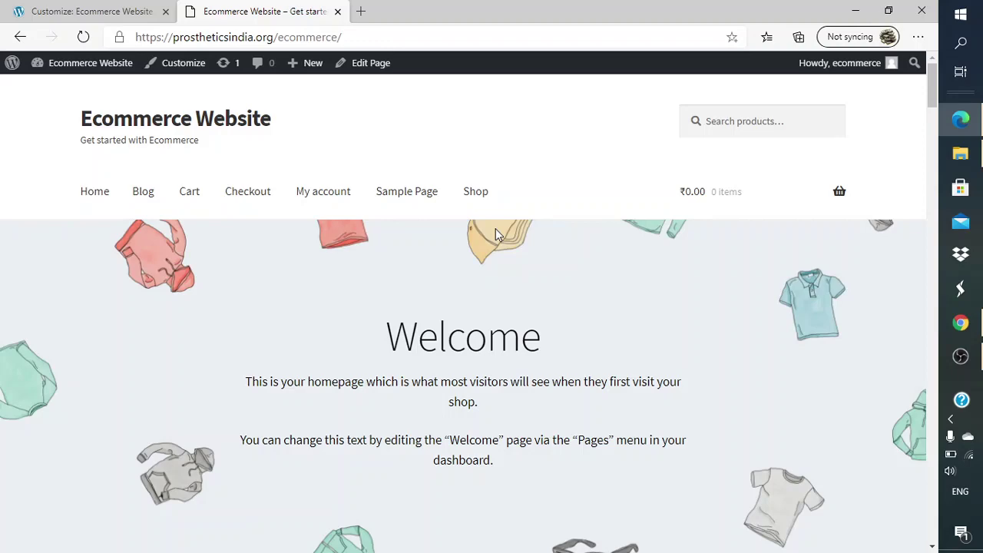
{"action": "scroll", "coordinate": [441, 299], "scroll_direction": "down", "scroll_amount": 10}
{"action": "scroll", "coordinate": [442, 300], "scroll_direction": "up", "scroll_amount": 10}
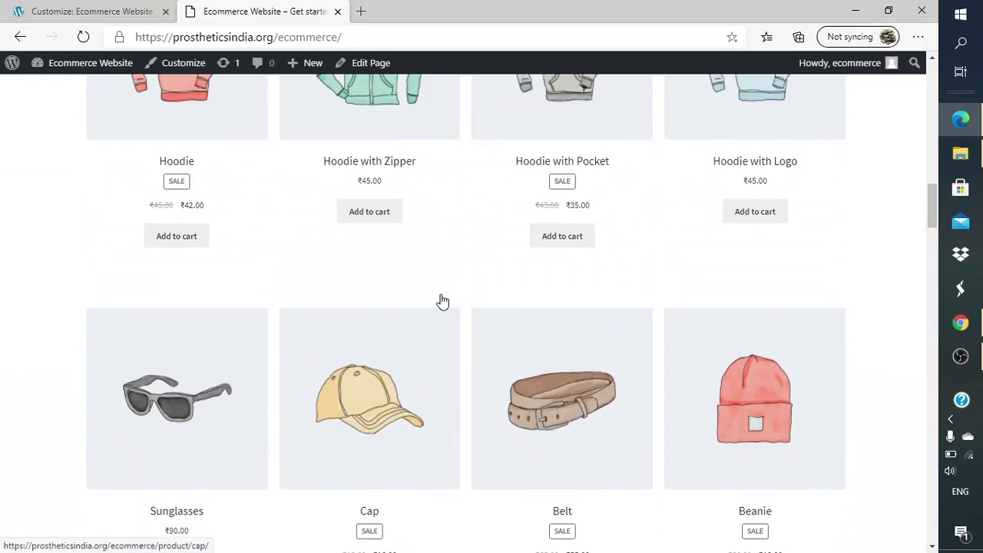
{"action": "scroll", "coordinate": [443, 301], "scroll_direction": "down", "scroll_amount": 8}
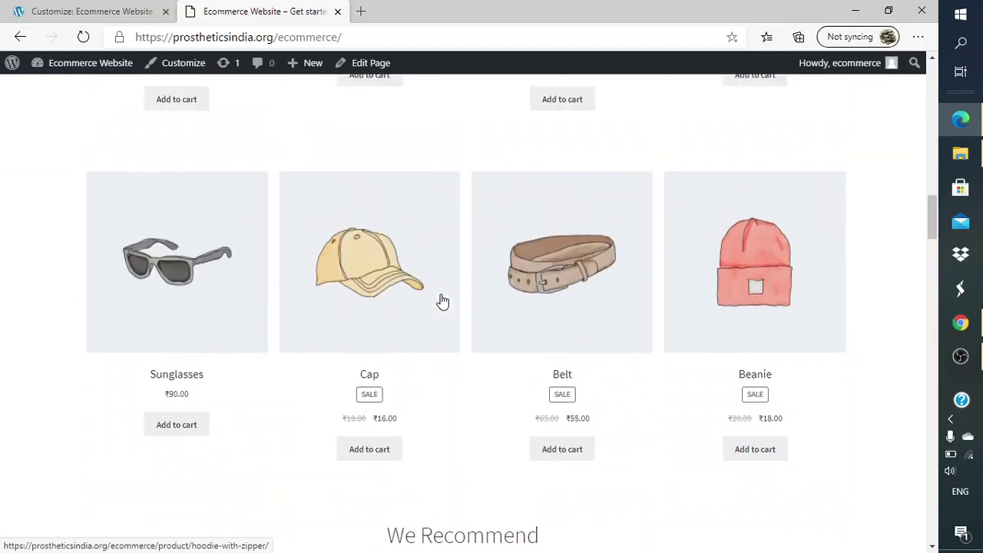
- Add the sale-priced Hoodie to the cart from the homepage and open the cart page to review its contents
{"action": "scroll", "coordinate": [439, 300], "scroll_direction": "up", "scroll_amount": 5}
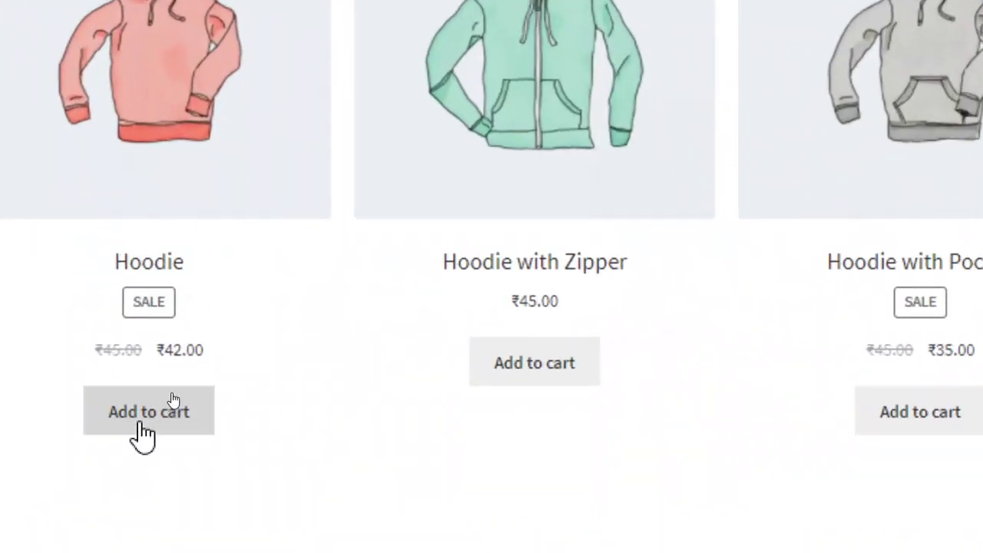
{"action": "left_click", "coordinate": [141, 423]}
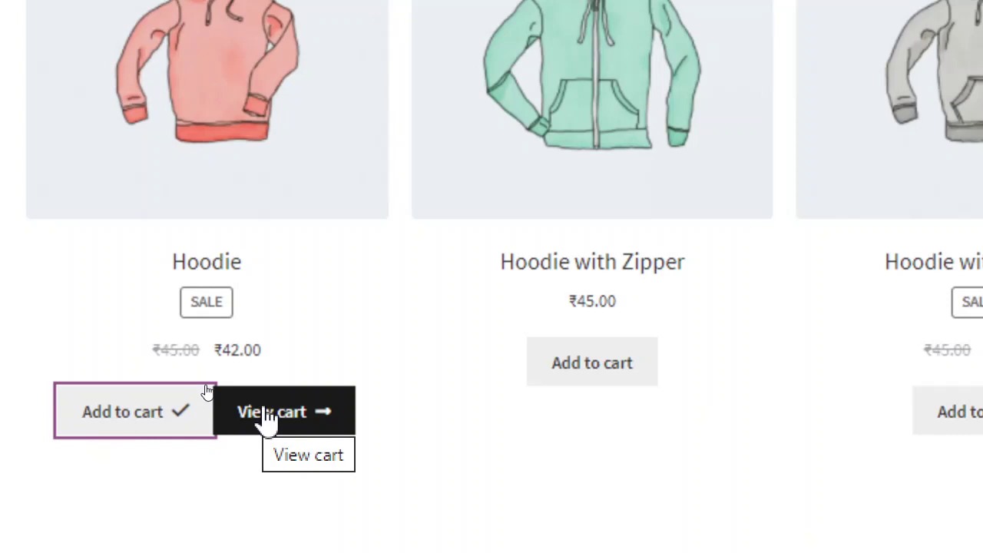
{"action": "left_click", "coordinate": [266, 411]}
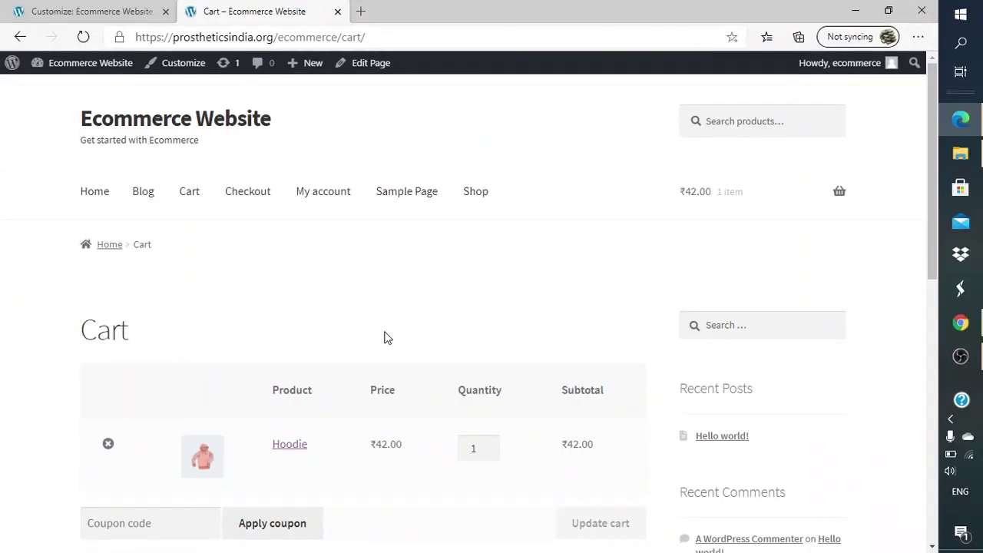
{"action": "scroll", "coordinate": [384, 335], "scroll_direction": "down", "scroll_amount": 6}
{"action": "scroll", "coordinate": [385, 336], "scroll_direction": "up", "scroll_amount": 3}
{"action": "scroll", "coordinate": [385, 336], "scroll_direction": "up", "scroll_amount": 2}
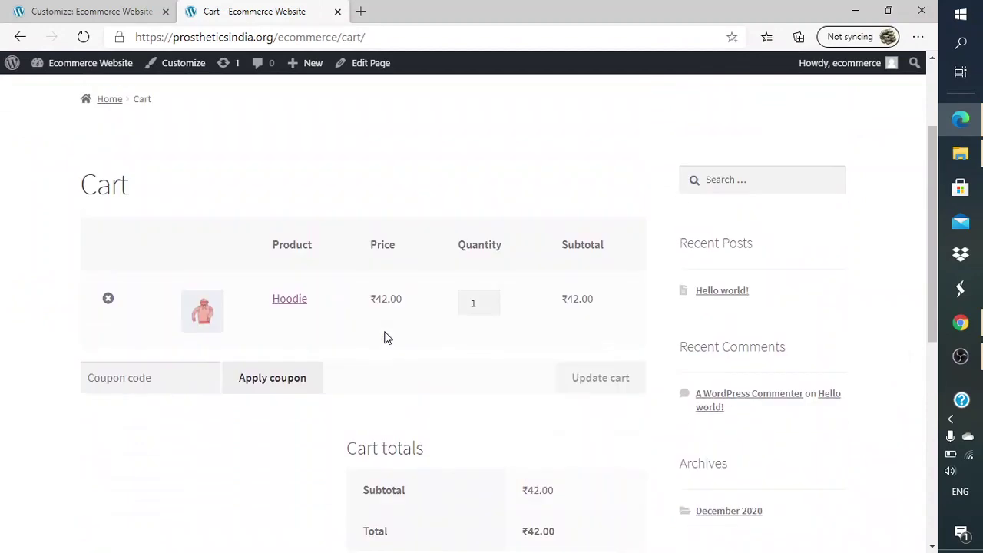
- Review the cart's coupon option and totals, and proceed to checkout with the Hoodie order
{"action": "scroll", "coordinate": [384, 336], "scroll_direction": "down", "scroll_amount": 3}
{"action": "scroll", "coordinate": [387, 336], "scroll_direction": "up", "scroll_amount": 5}
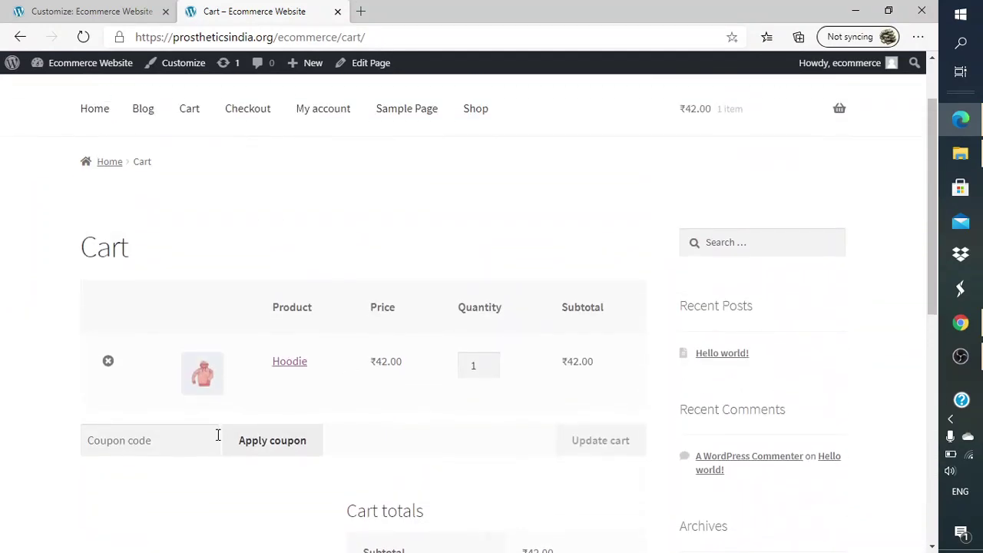
{"action": "left_click", "coordinate": [216, 434]}
{"action": "left_click", "coordinate": [393, 421]}
{"action": "scroll", "coordinate": [395, 419], "scroll_direction": "down", "scroll_amount": 5}
{"action": "scroll", "coordinate": [395, 419], "scroll_direction": "up", "scroll_amount": 1}
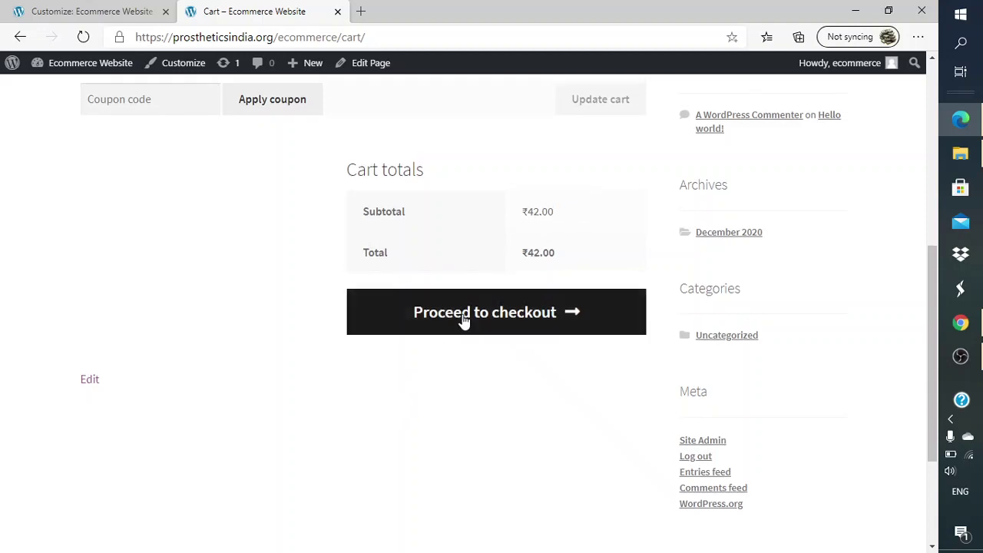
{"action": "left_click", "coordinate": [463, 321]}
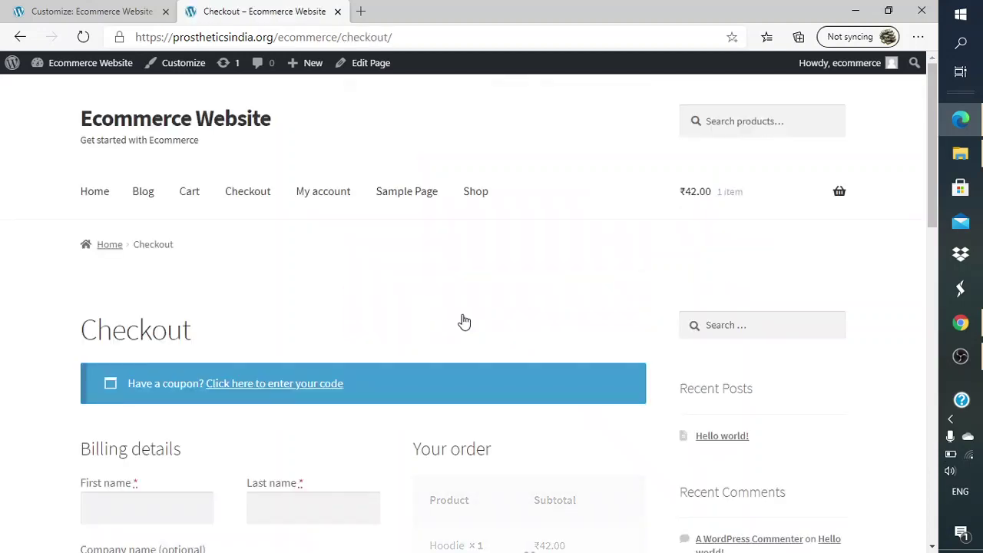
- Examine the checkout page, including the billing fields, order summary, payment method notice and order notes
{"action": "scroll", "coordinate": [463, 320], "scroll_direction": "down", "scroll_amount": 7}
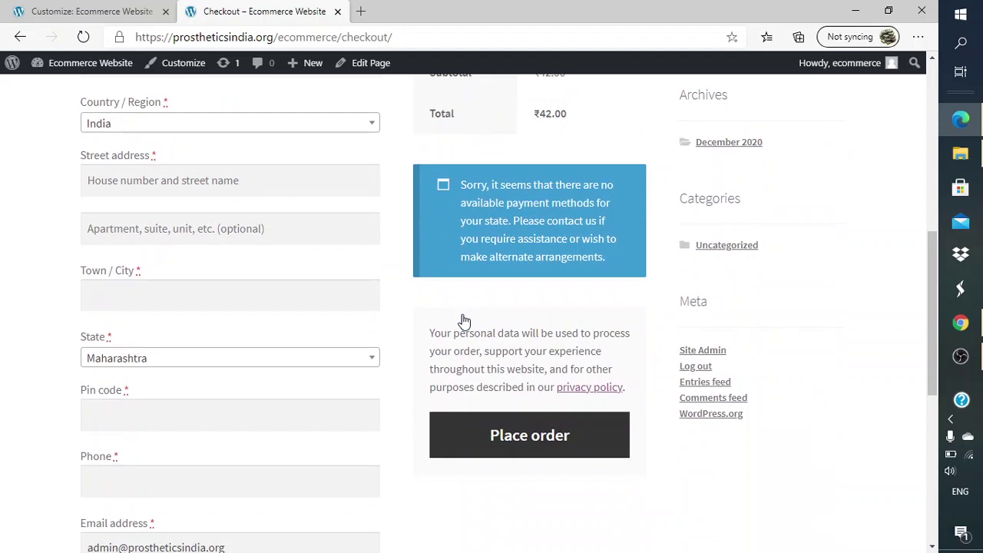
{"action": "triple_click", "coordinate": [488, 208]}
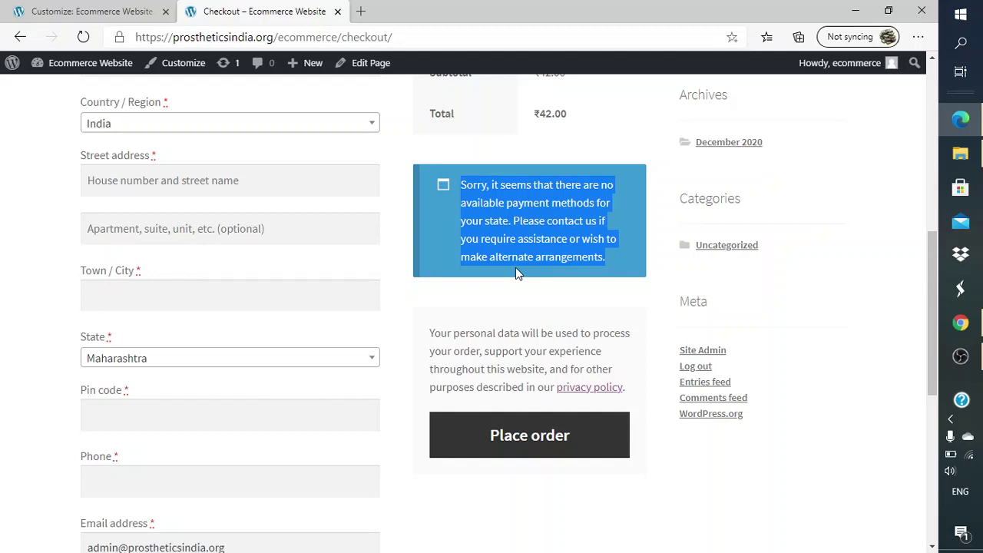
{"action": "left_click", "coordinate": [503, 235]}
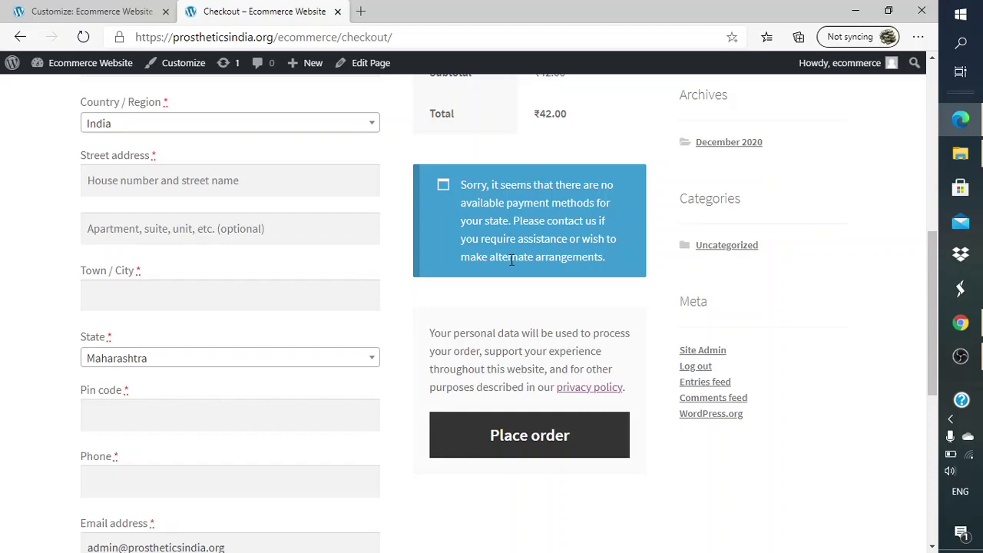
{"action": "scroll", "coordinate": [511, 260], "scroll_direction": "down", "scroll_amount": 6}
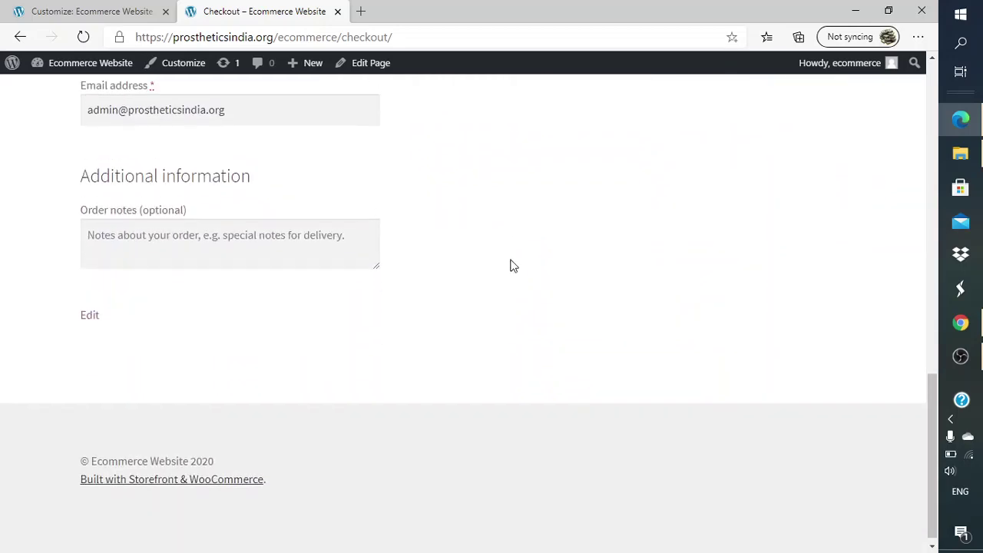
{"action": "scroll", "coordinate": [513, 265], "scroll_direction": "up", "scroll_amount": 10}
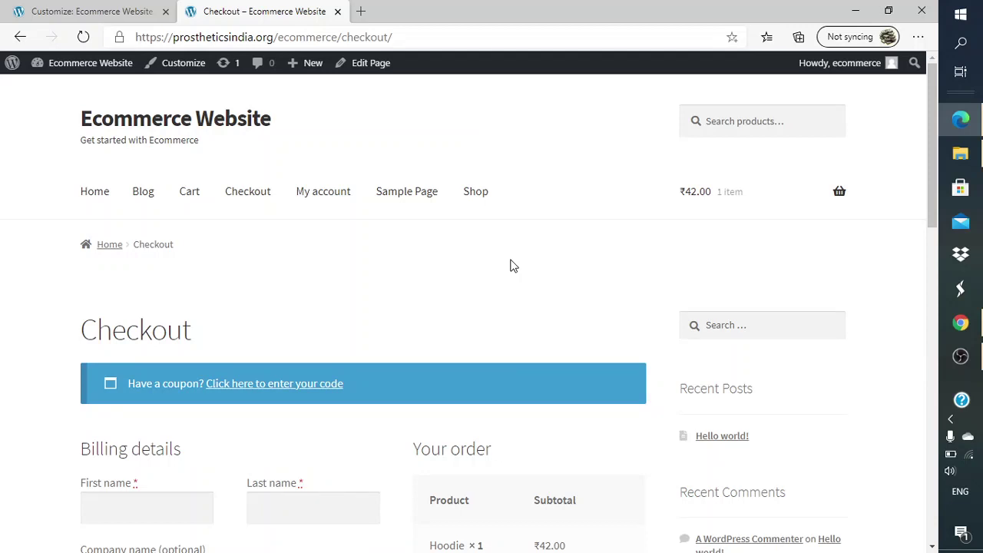
{"action": "scroll", "coordinate": [513, 265], "scroll_direction": "down", "scroll_amount": 5}
{"action": "scroll", "coordinate": [514, 265], "scroll_direction": "up", "scroll_amount": 5}
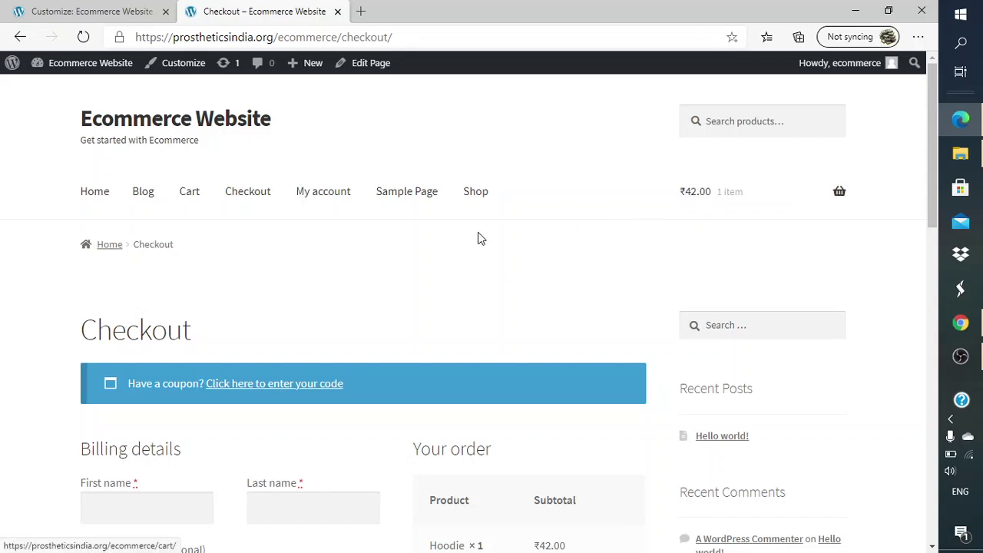
- Open the store's Shop page and look through its product listing
{"action": "left_click", "coordinate": [470, 196]}
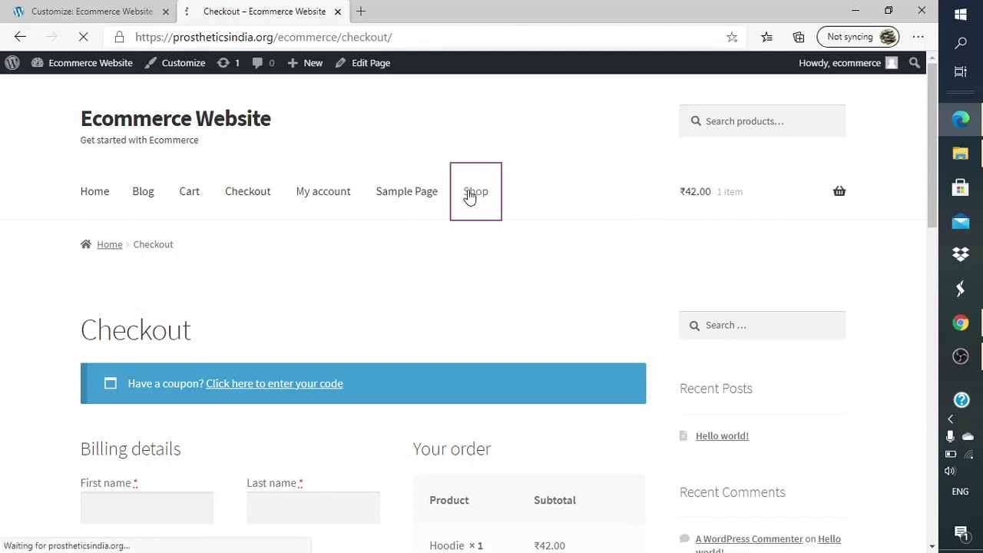
{"action": "scroll", "coordinate": [548, 297], "scroll_direction": "down", "scroll_amount": 5}
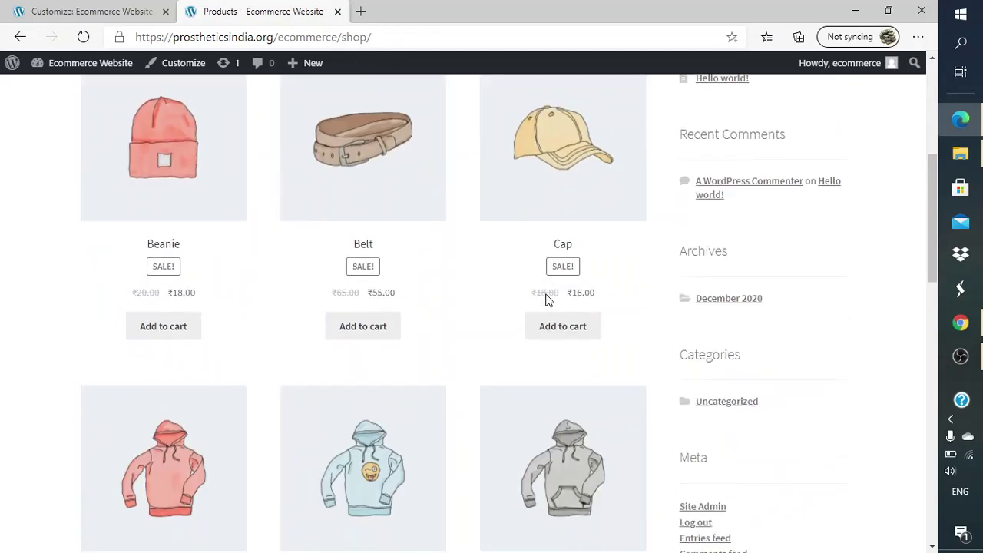
{"action": "scroll", "coordinate": [548, 300], "scroll_direction": "up", "scroll_amount": 1}
{"action": "scroll", "coordinate": [549, 301], "scroll_direction": "down", "scroll_amount": 2}
{"action": "scroll", "coordinate": [549, 301], "scroll_direction": "down", "scroll_amount": 12}
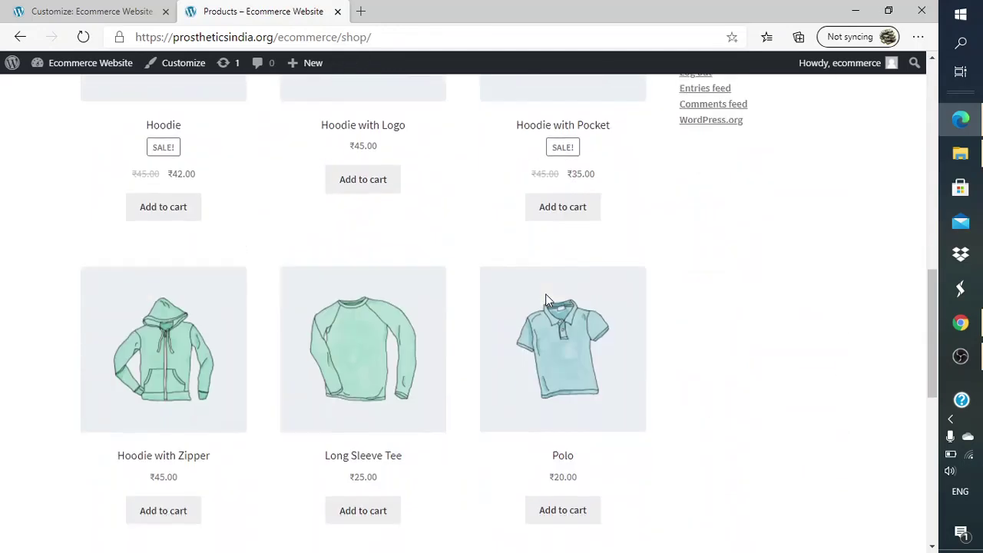
{"action": "scroll", "coordinate": [549, 301], "scroll_direction": "up", "scroll_amount": 10}
{"action": "scroll", "coordinate": [548, 300], "scroll_direction": "up", "scroll_amount": 4}
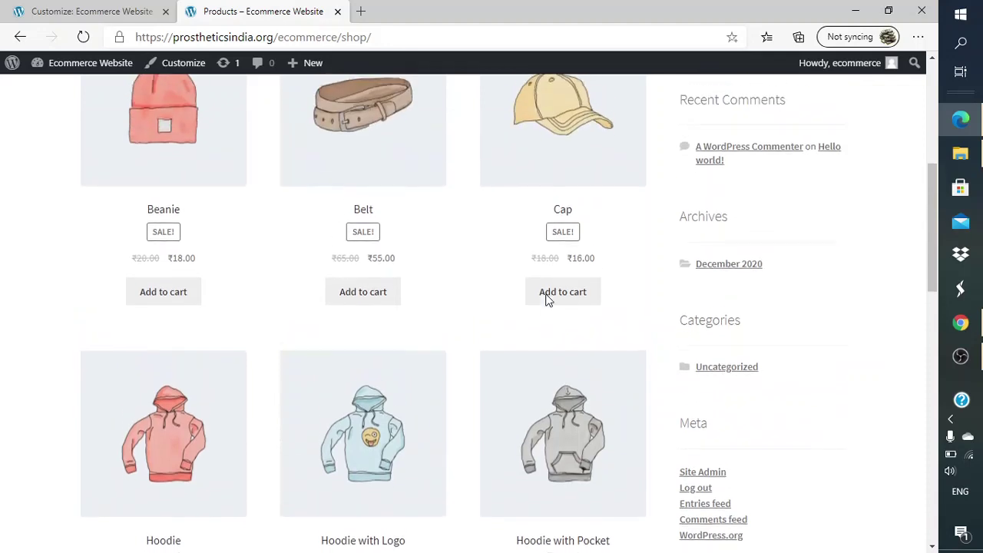
- Add the Cap to the cart from the Shop page and preview the mini cart's contents
{"action": "left_click", "coordinate": [555, 305]}
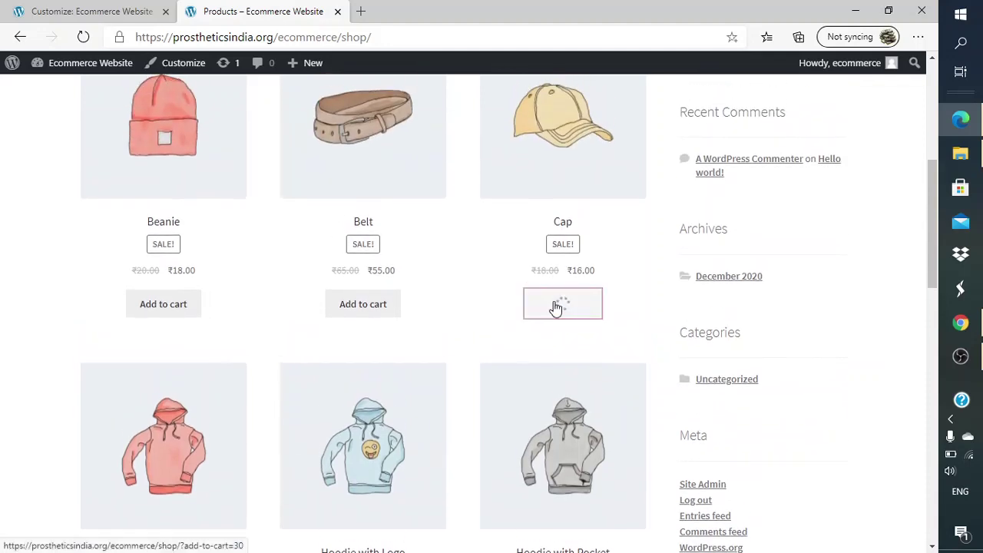
{"action": "scroll", "coordinate": [700, 248], "scroll_direction": "up", "scroll_amount": 5}
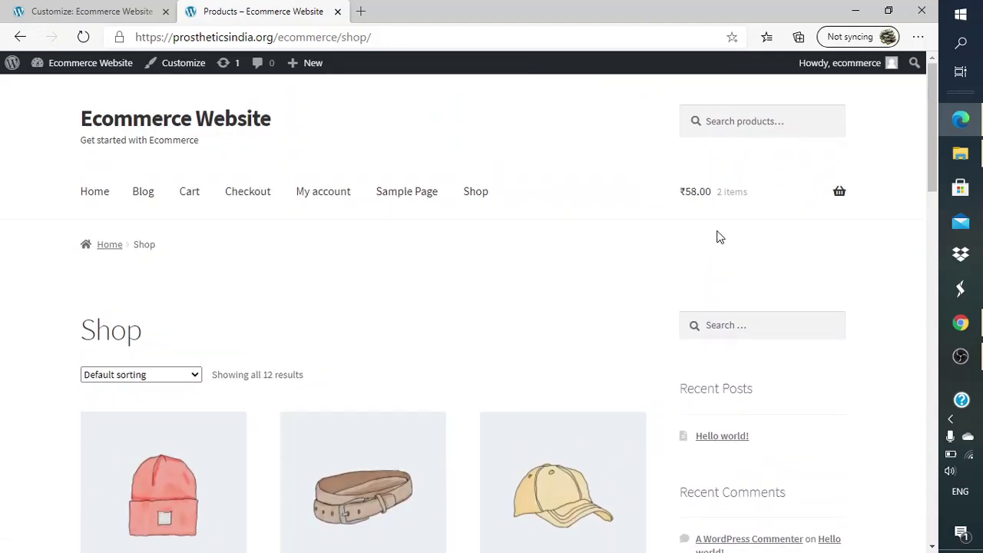
{"action": "mouse_move", "coordinate": [708, 208]}
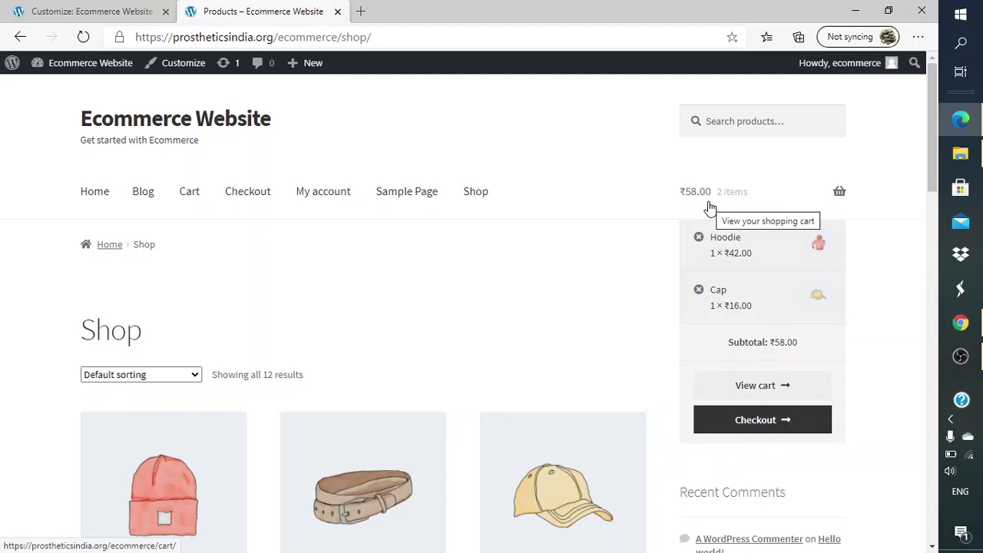